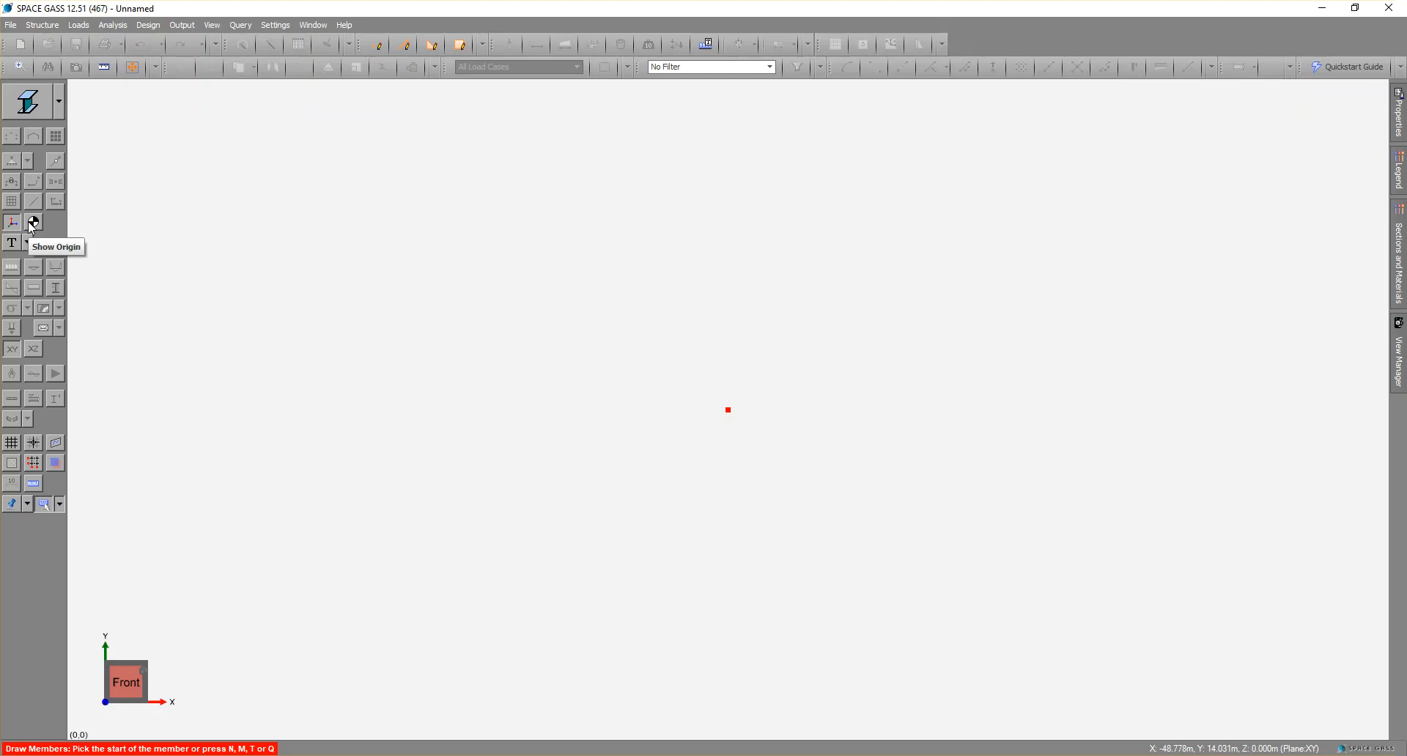
# Display the origin marker, draw a 6 m vertical column member upward from the origin, and hide the marker again.
pyautogui.click(33, 223)
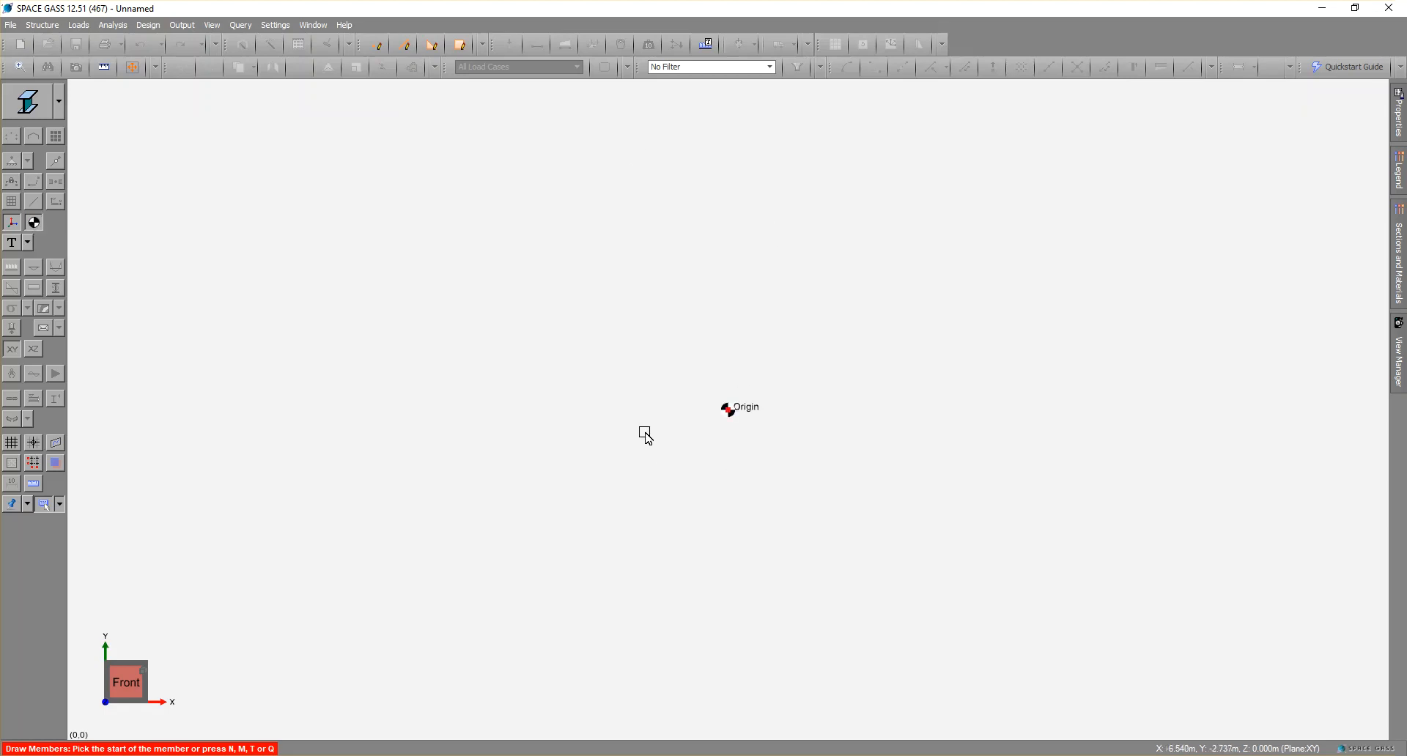
pyautogui.click(729, 412)
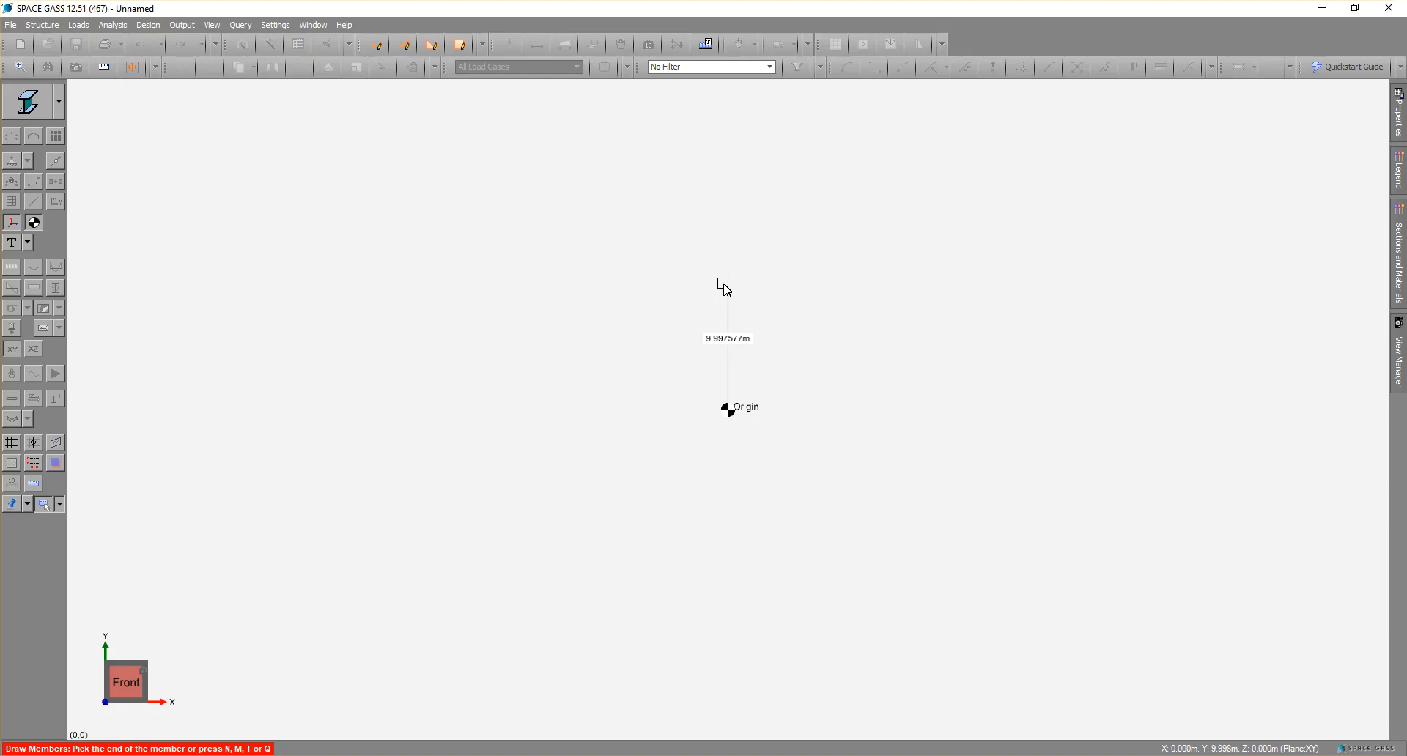
pyautogui.write('6')
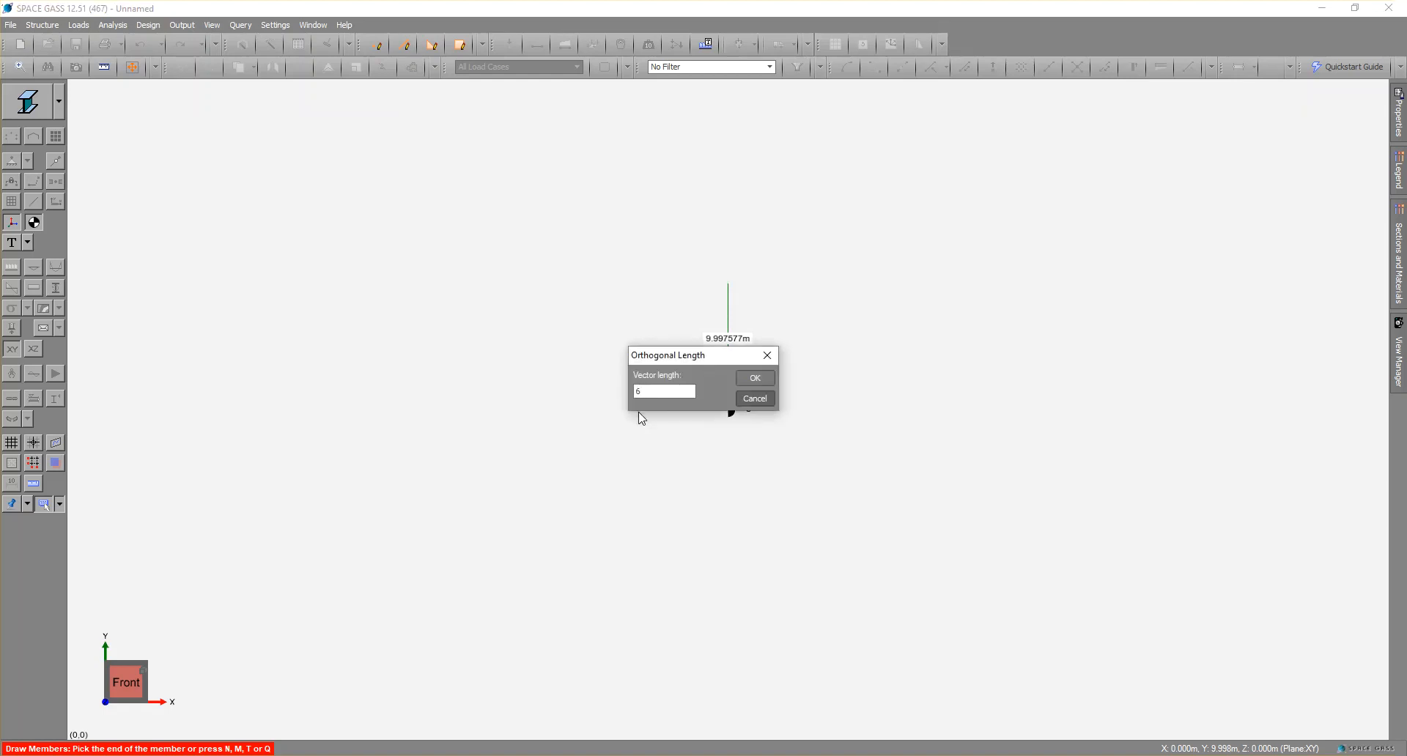
pyautogui.click(757, 381)
pyautogui.press('Escape')
pyautogui.scroll(2, 988, 384)
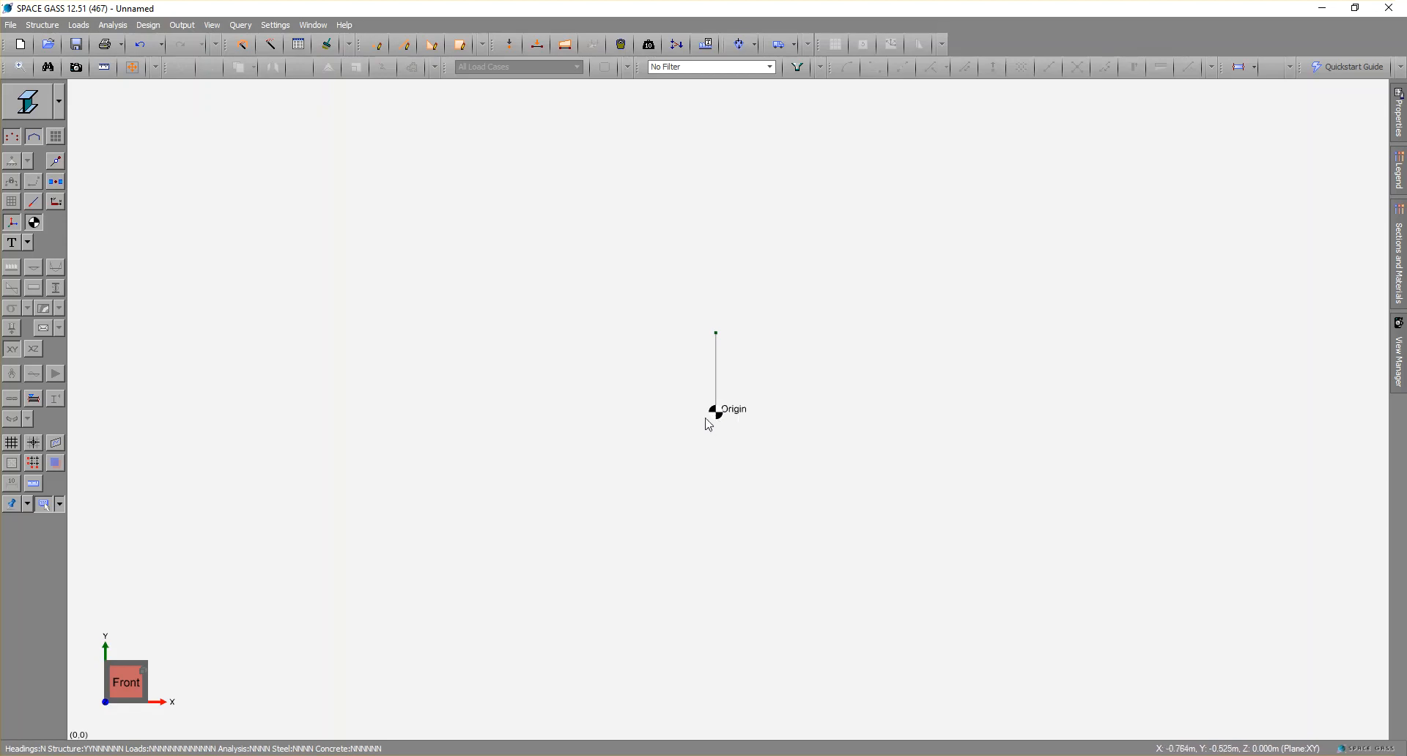
pyautogui.click(35, 223)
# Assign a pinned FFFRRR restraint to the column's base node and turn on the display of node restraints.
pyautogui.moveTo(718, 413)
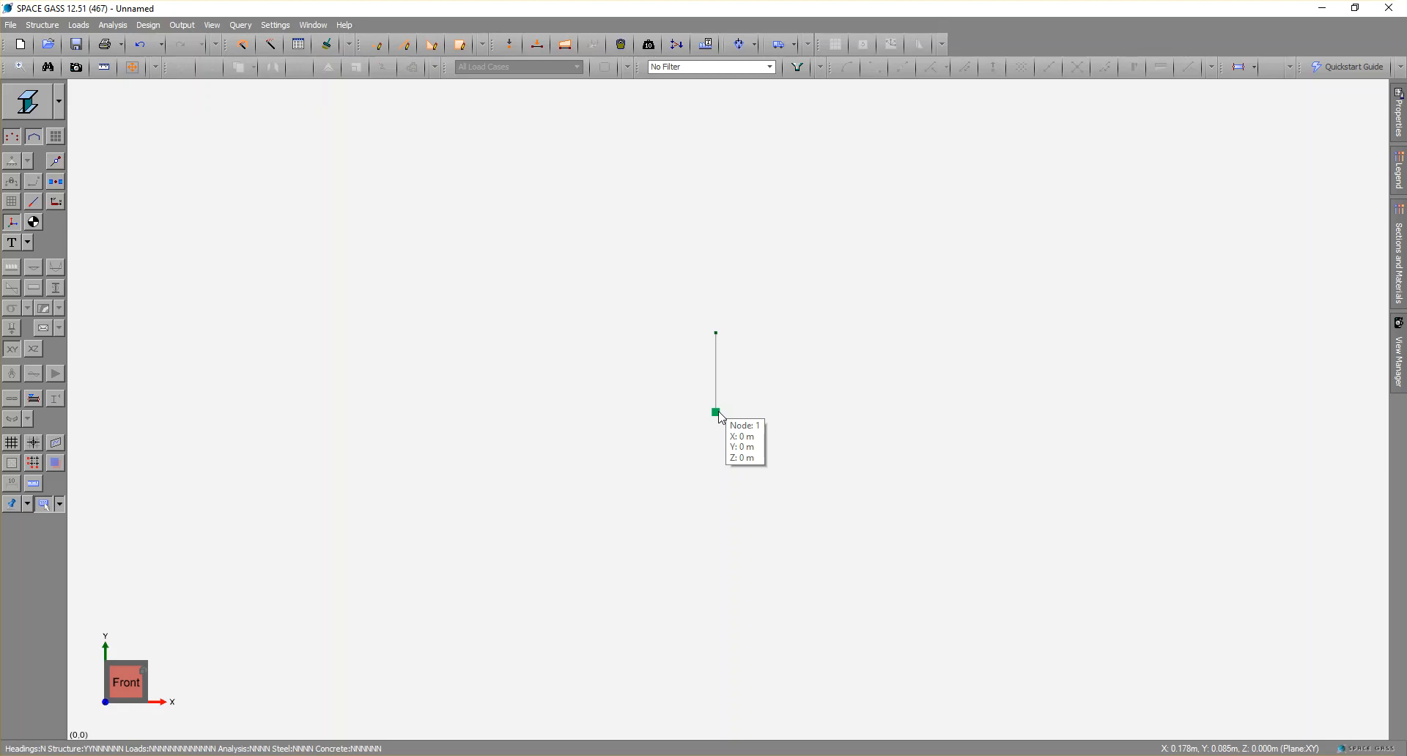
pyautogui.doubleClick(717, 414)
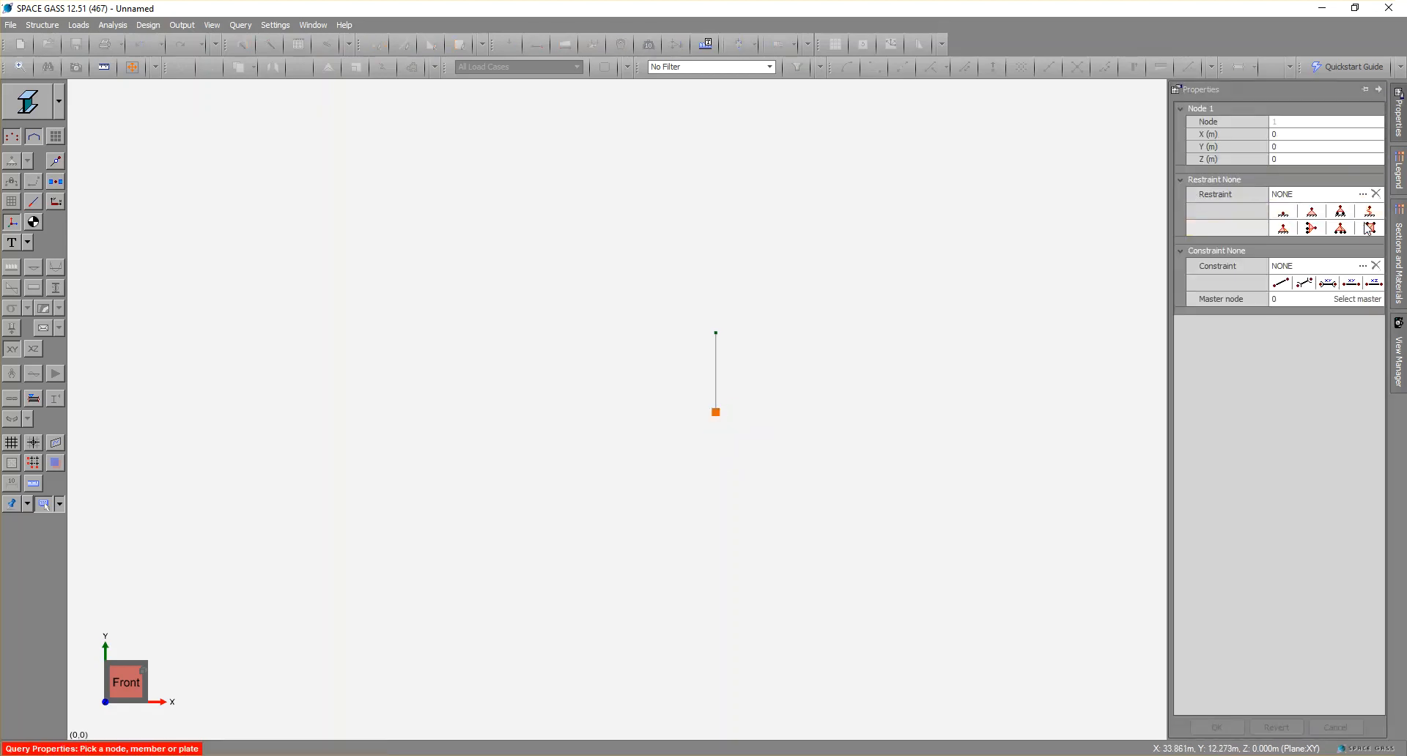
pyautogui.click(1283, 229)
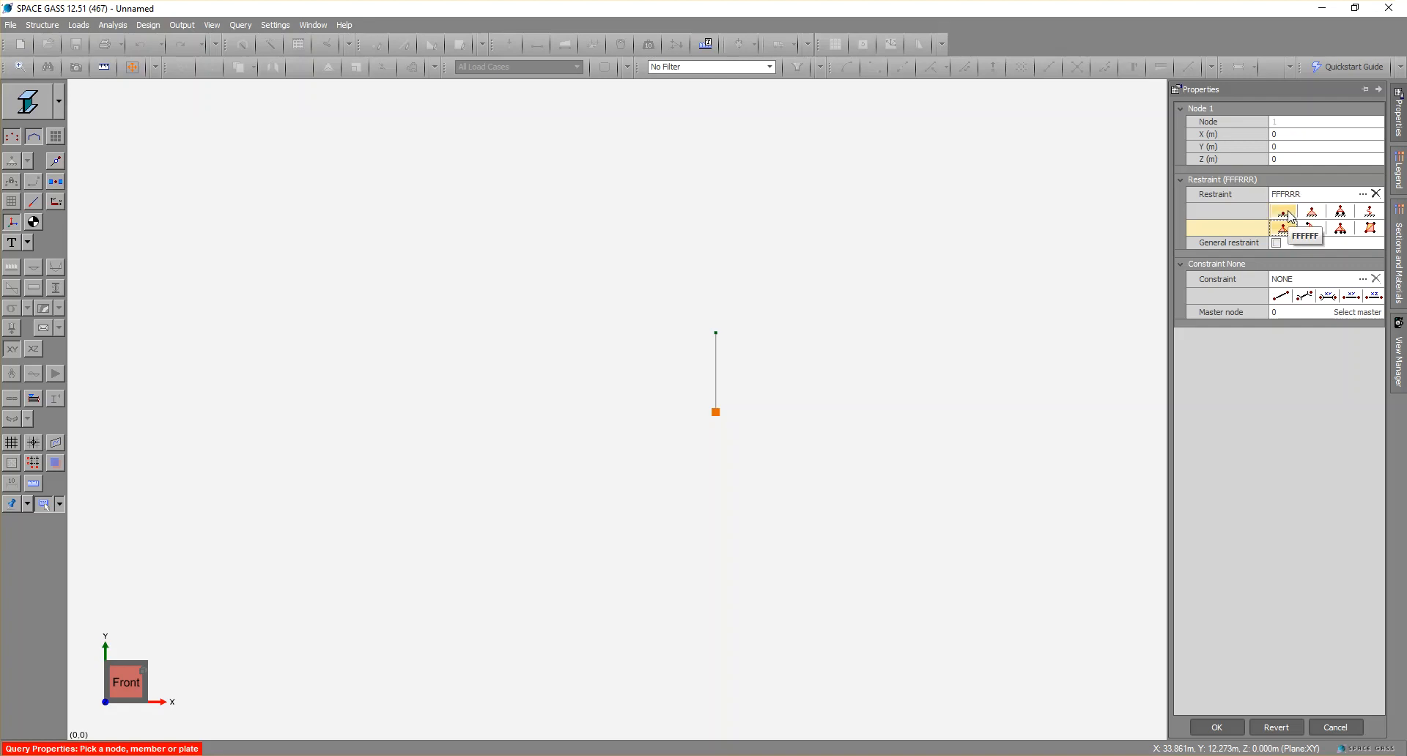
pyautogui.click(1288, 216)
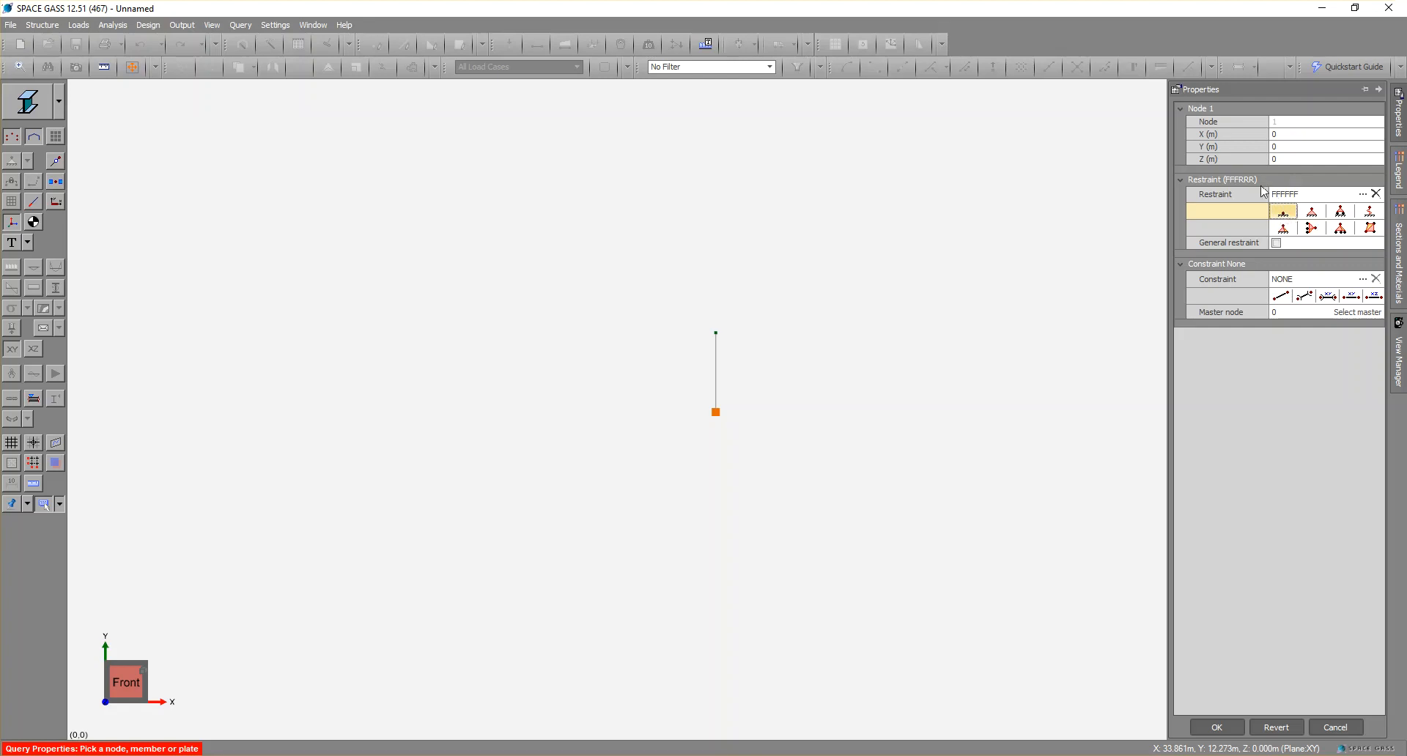
pyautogui.click(1312, 214)
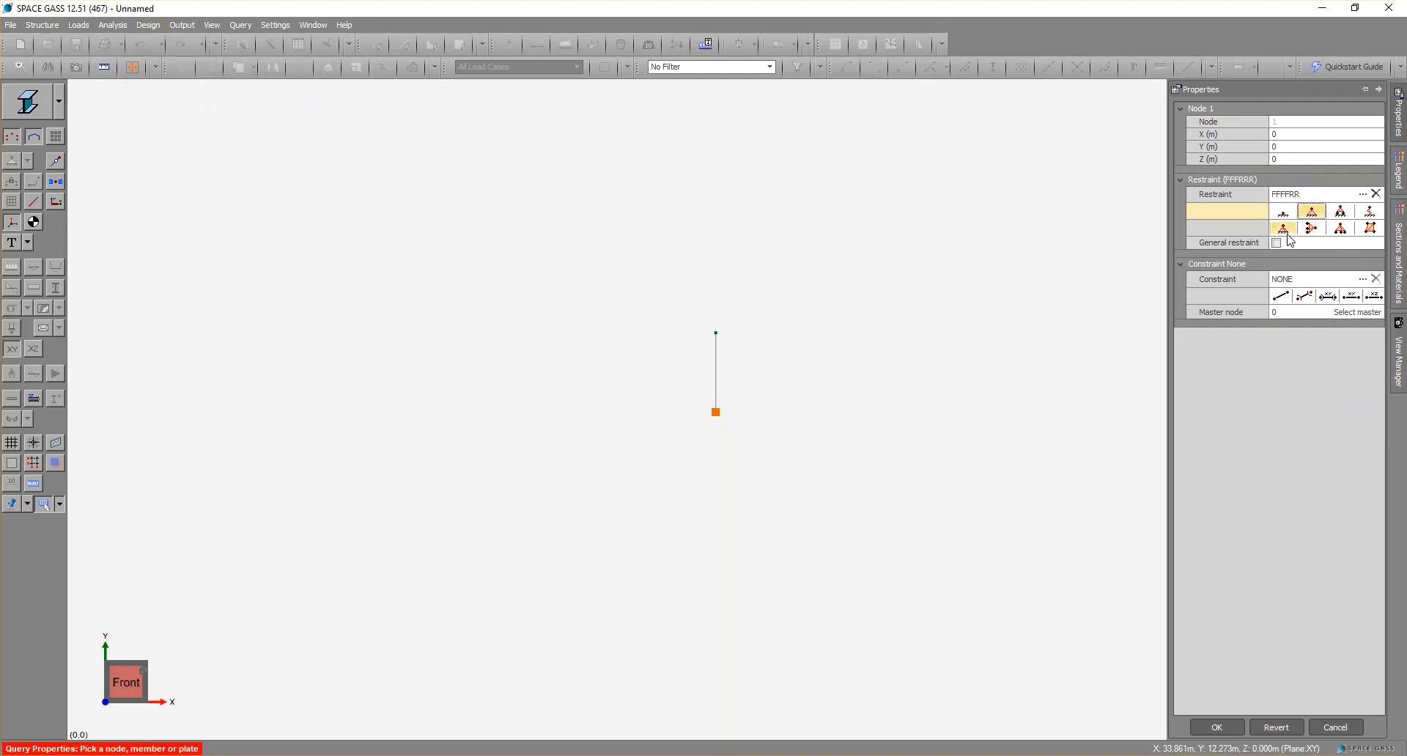
pyautogui.click(1283, 229)
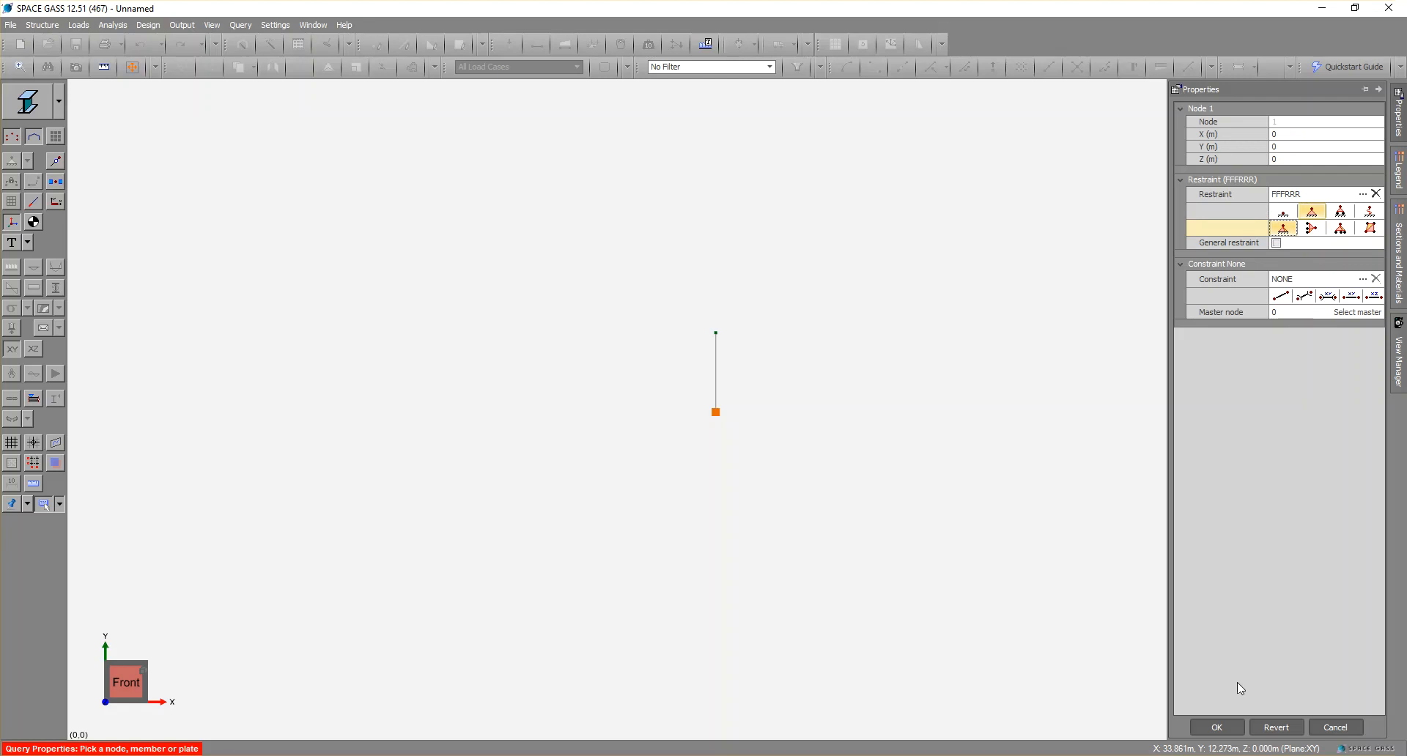
pyautogui.click(1217, 728)
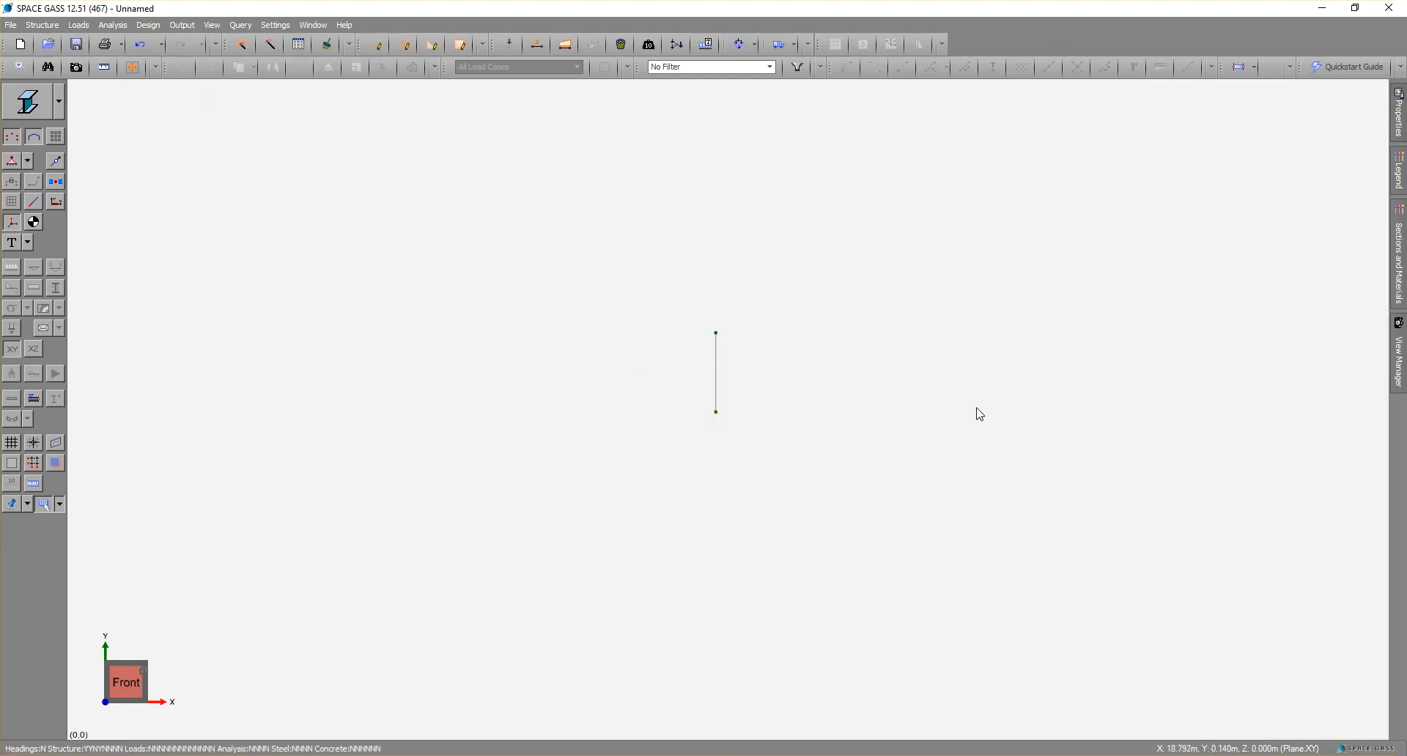
pyautogui.moveTo(718, 412)
pyautogui.click(14, 164)
# Copy the column with its base as reference point to a location 12 m away along the positive X axis.
pyautogui.moveTo(722, 379)
pyautogui.click(718, 367)
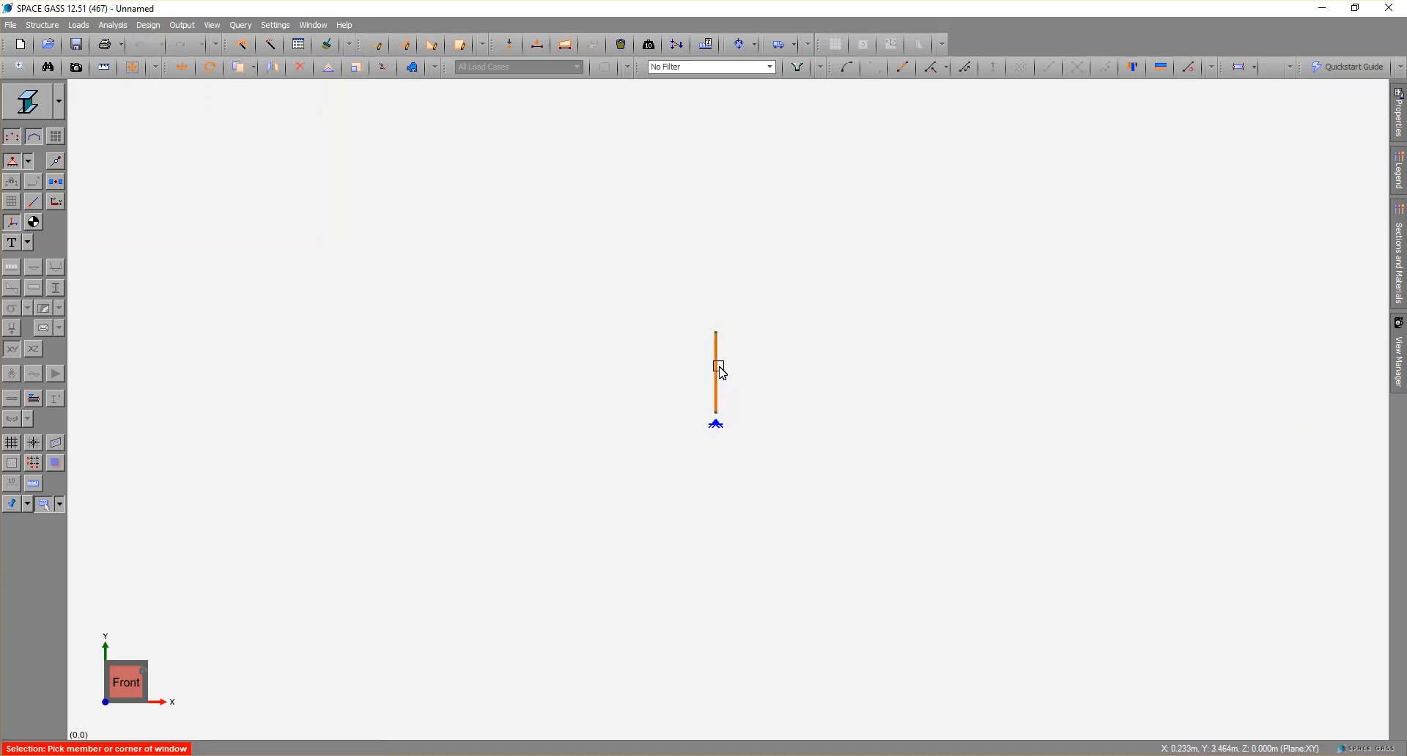
pyautogui.rightClick(721, 364)
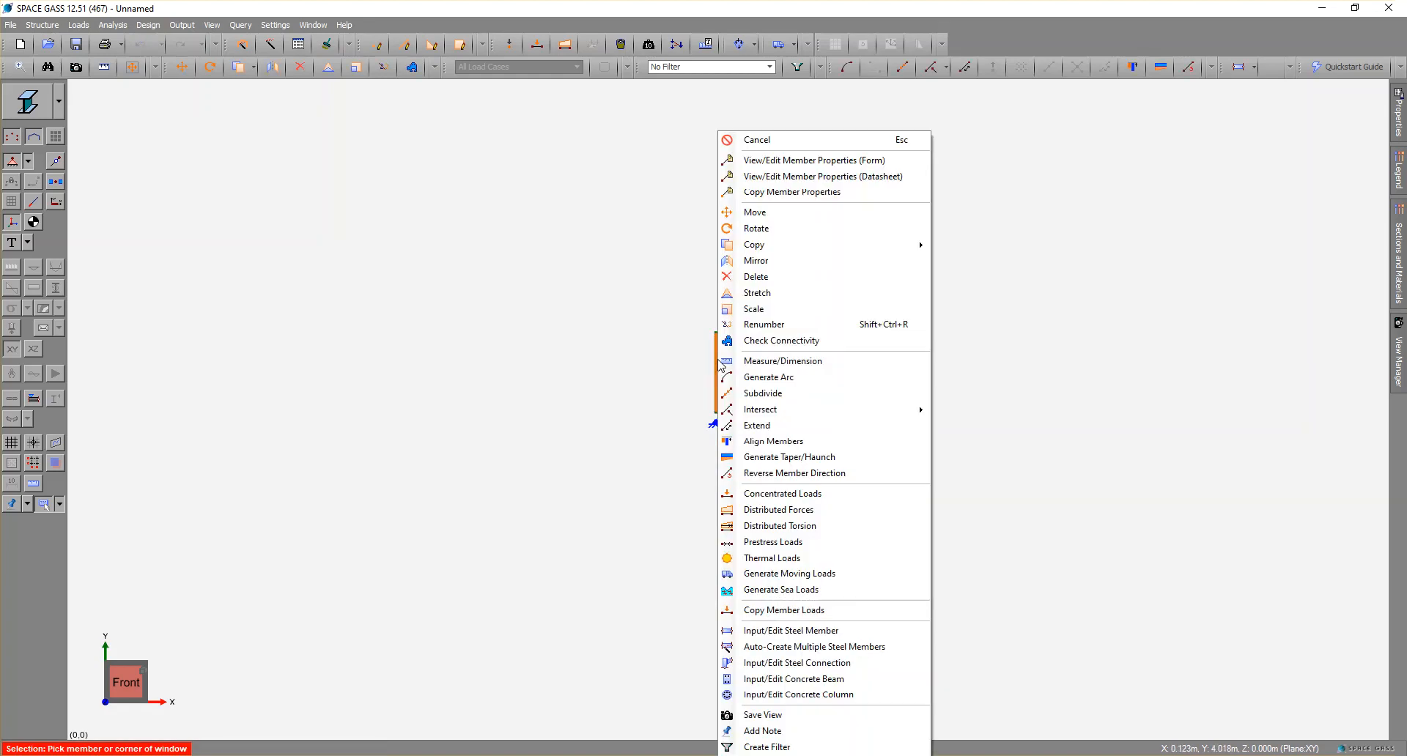
pyautogui.moveTo(777, 247)
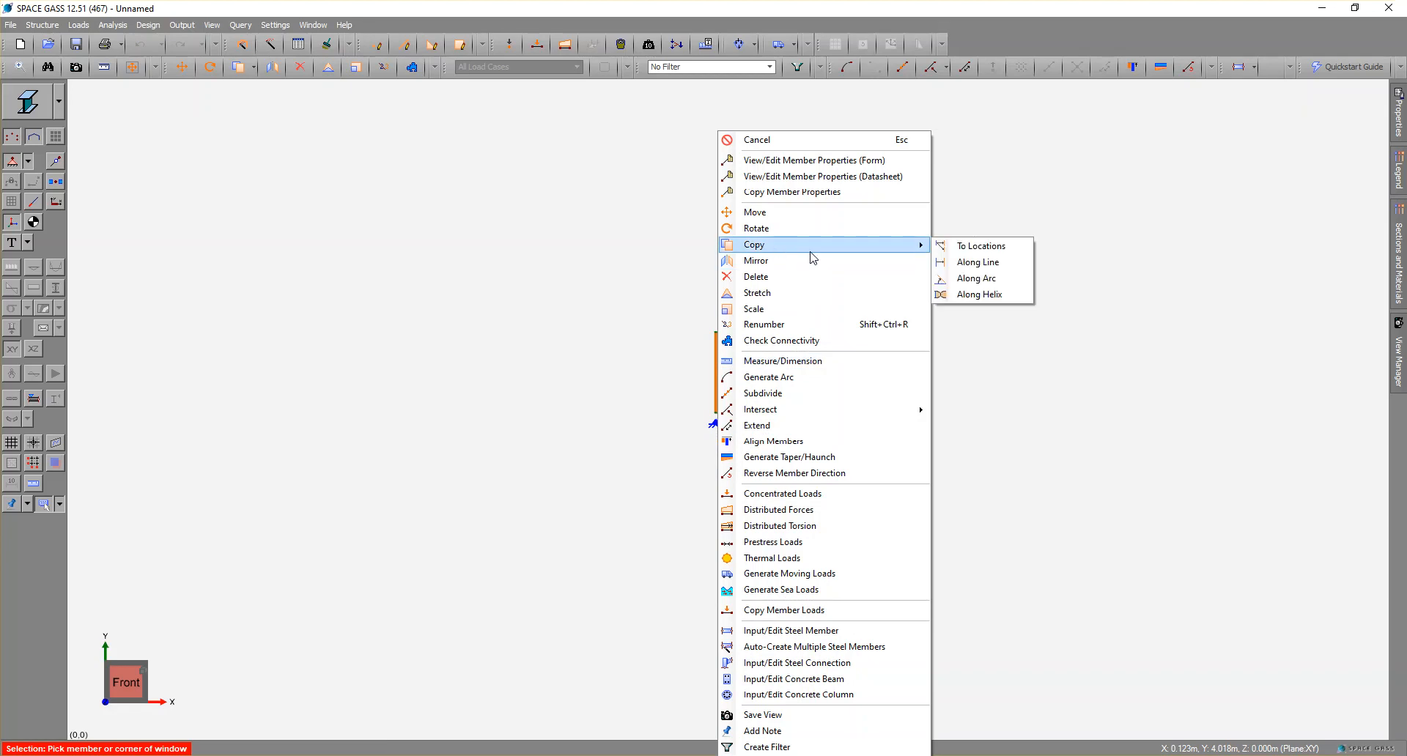
pyautogui.click(956, 246)
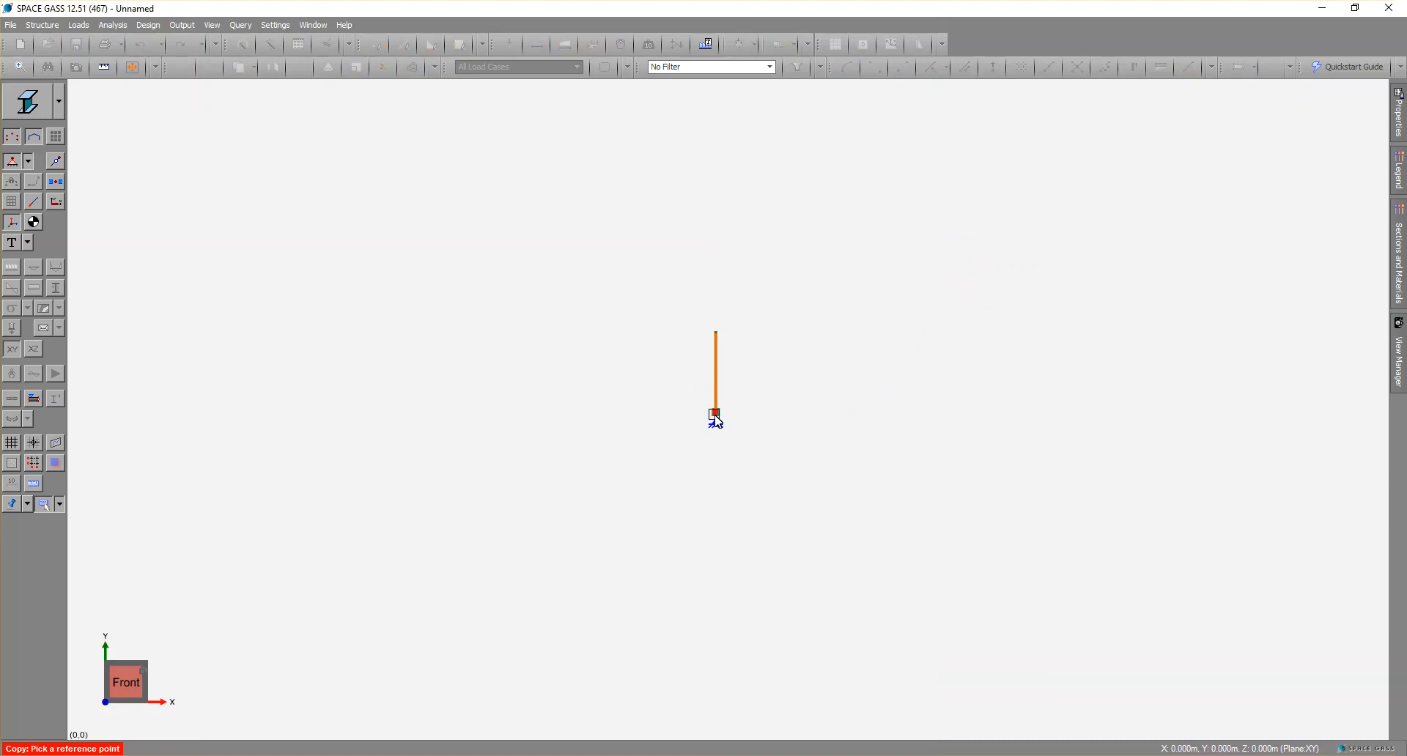
pyautogui.click(716, 414)
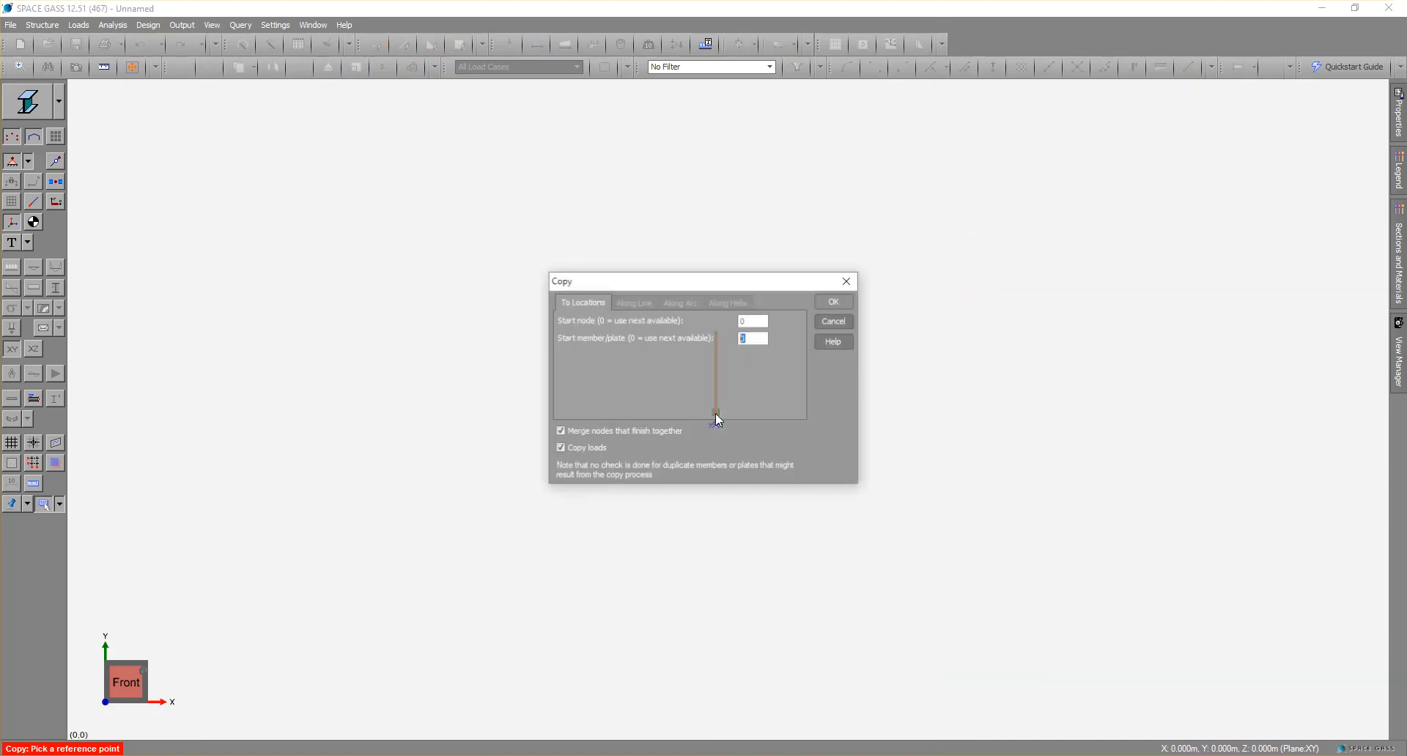
pyautogui.click(826, 303)
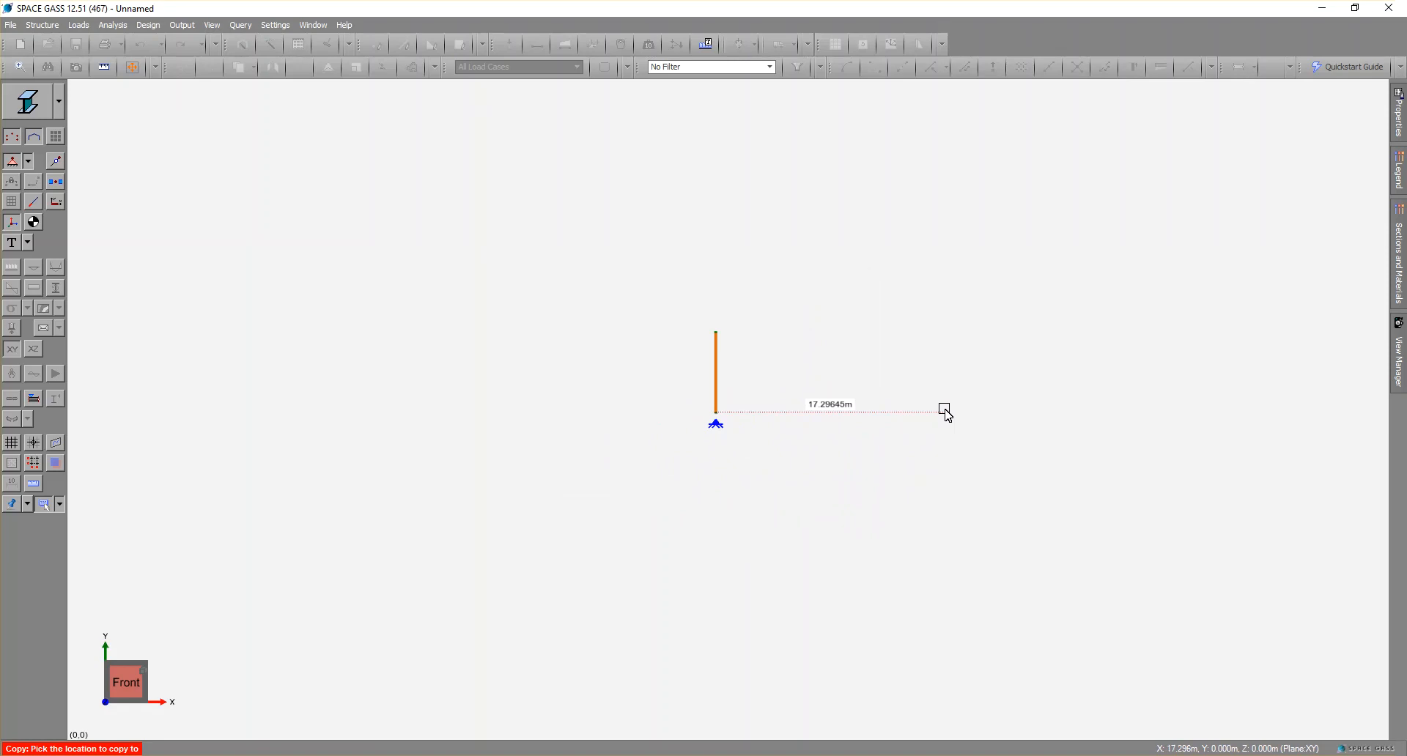
pyautogui.write('12')
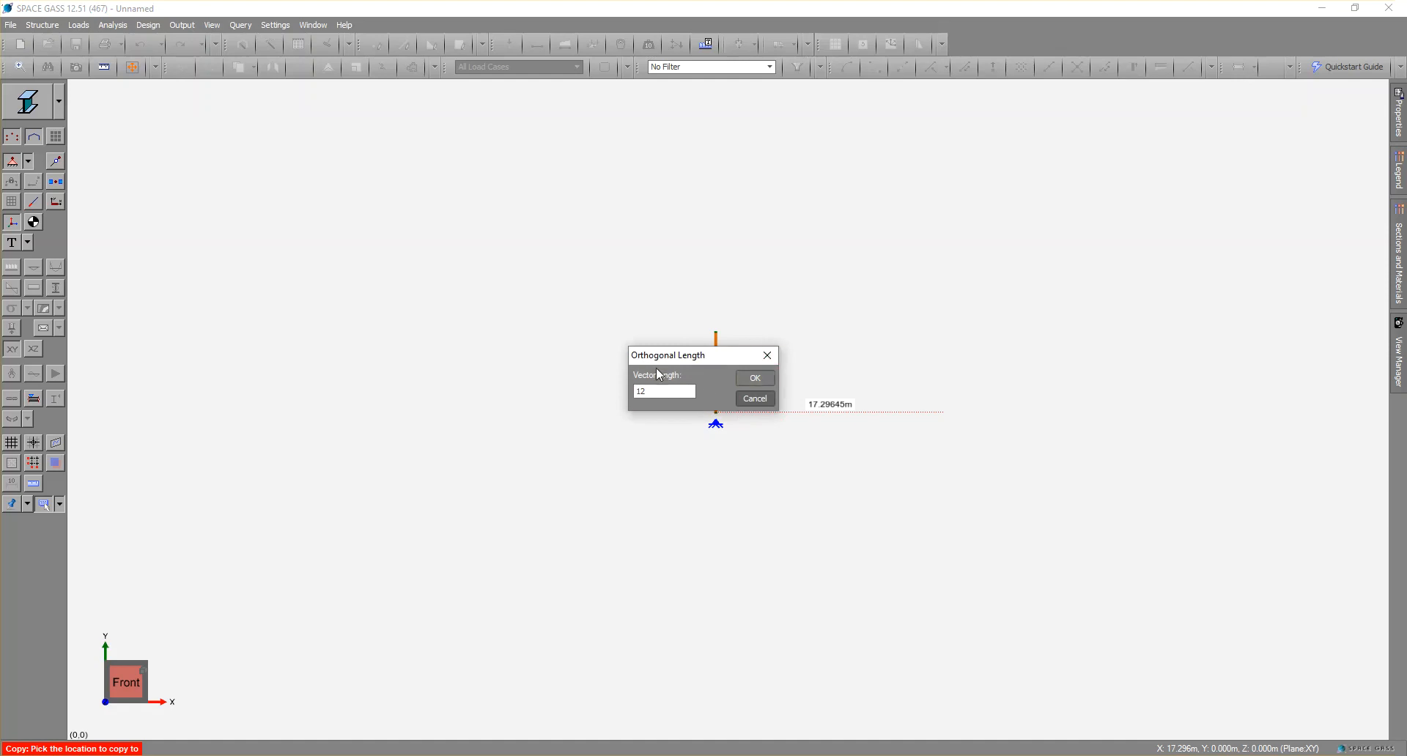
pyautogui.click(751, 379)
pyautogui.click(930, 423)
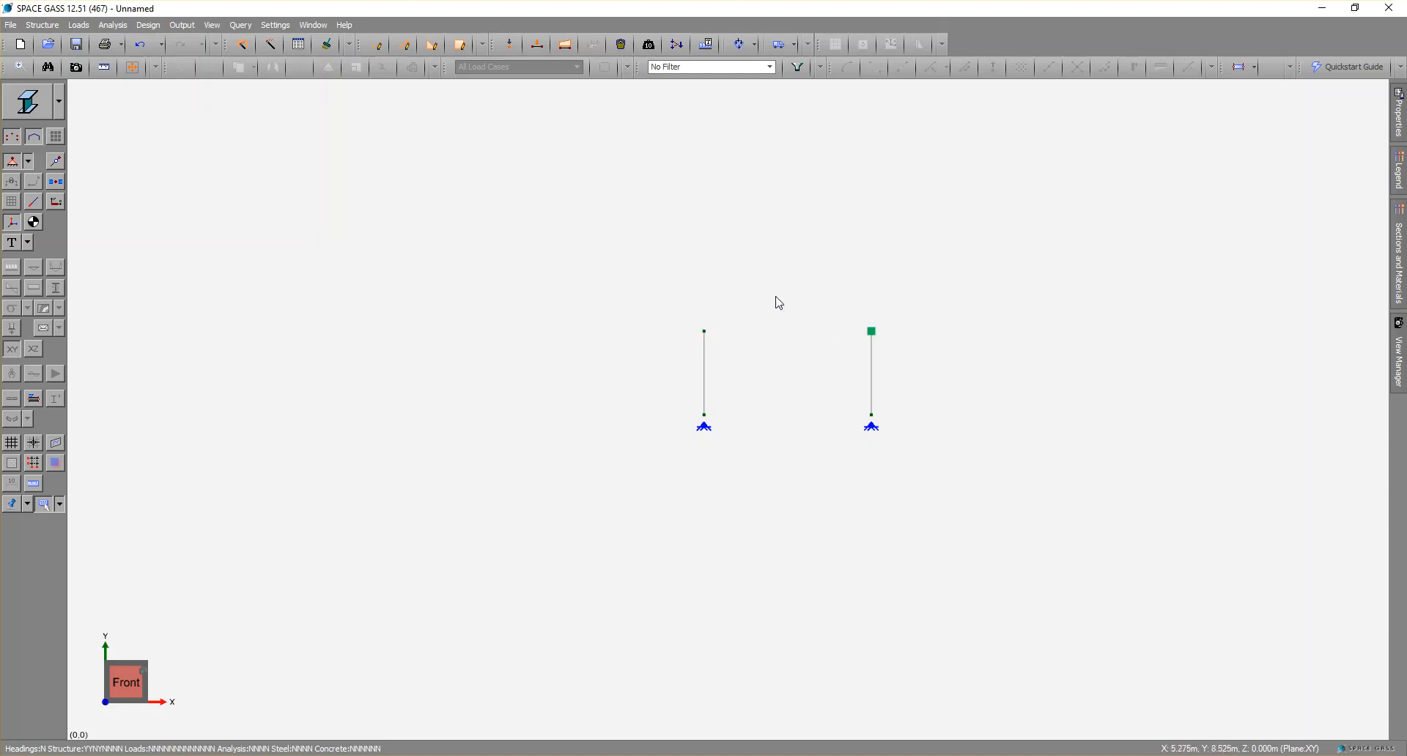
# Add an apex node between the two columns at coordinates 6,7,0.
pyautogui.scroll(2, 960, 352)
pyautogui.scroll(3, 962, 353)
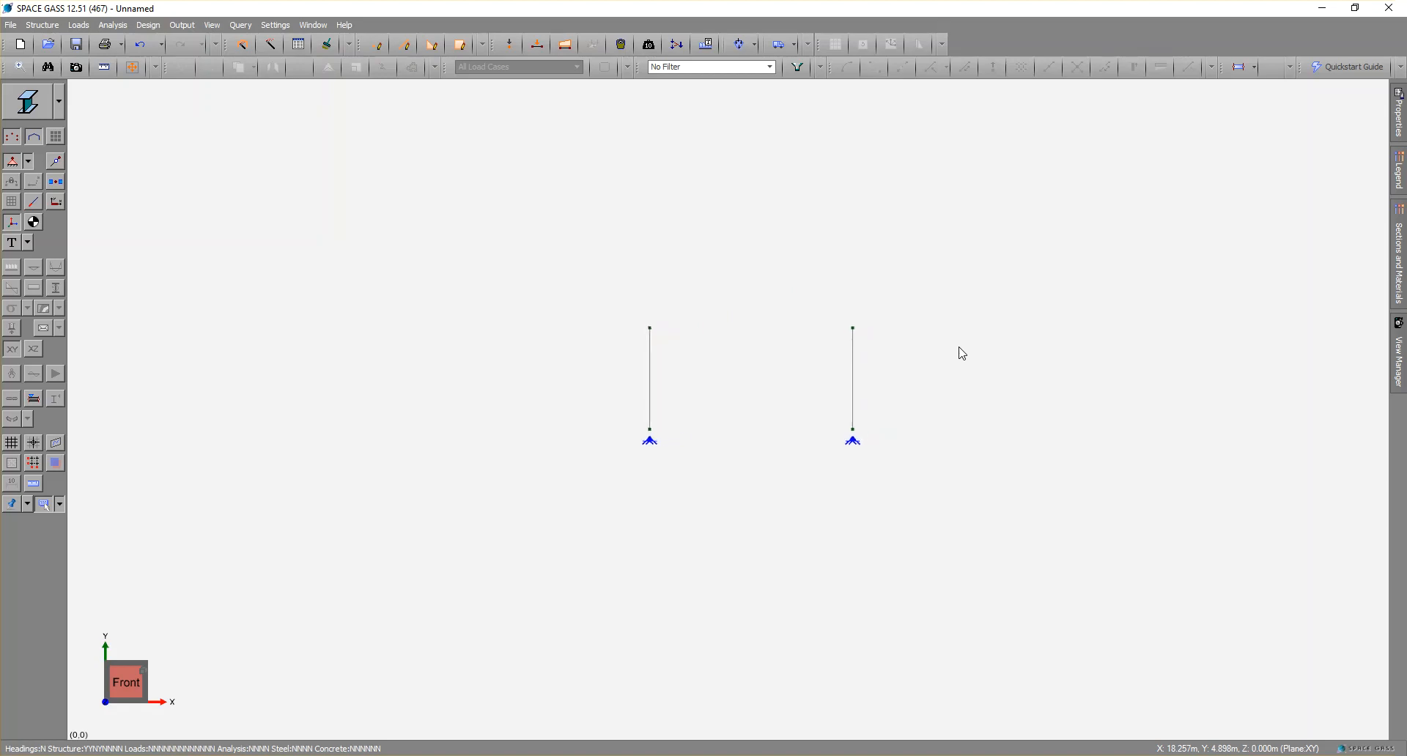
pyautogui.scroll(1, 710, 357)
pyautogui.scroll(2, 710, 356)
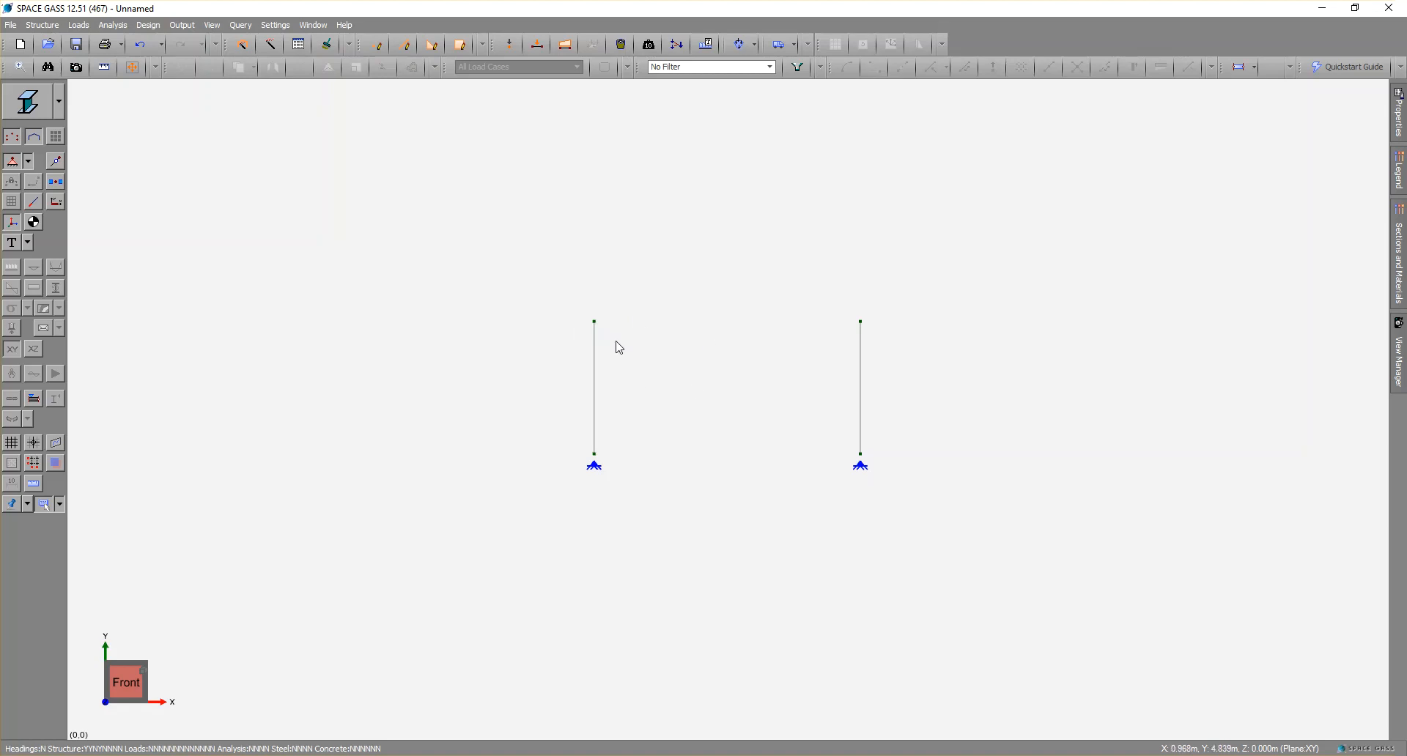
pyautogui.click(378, 47)
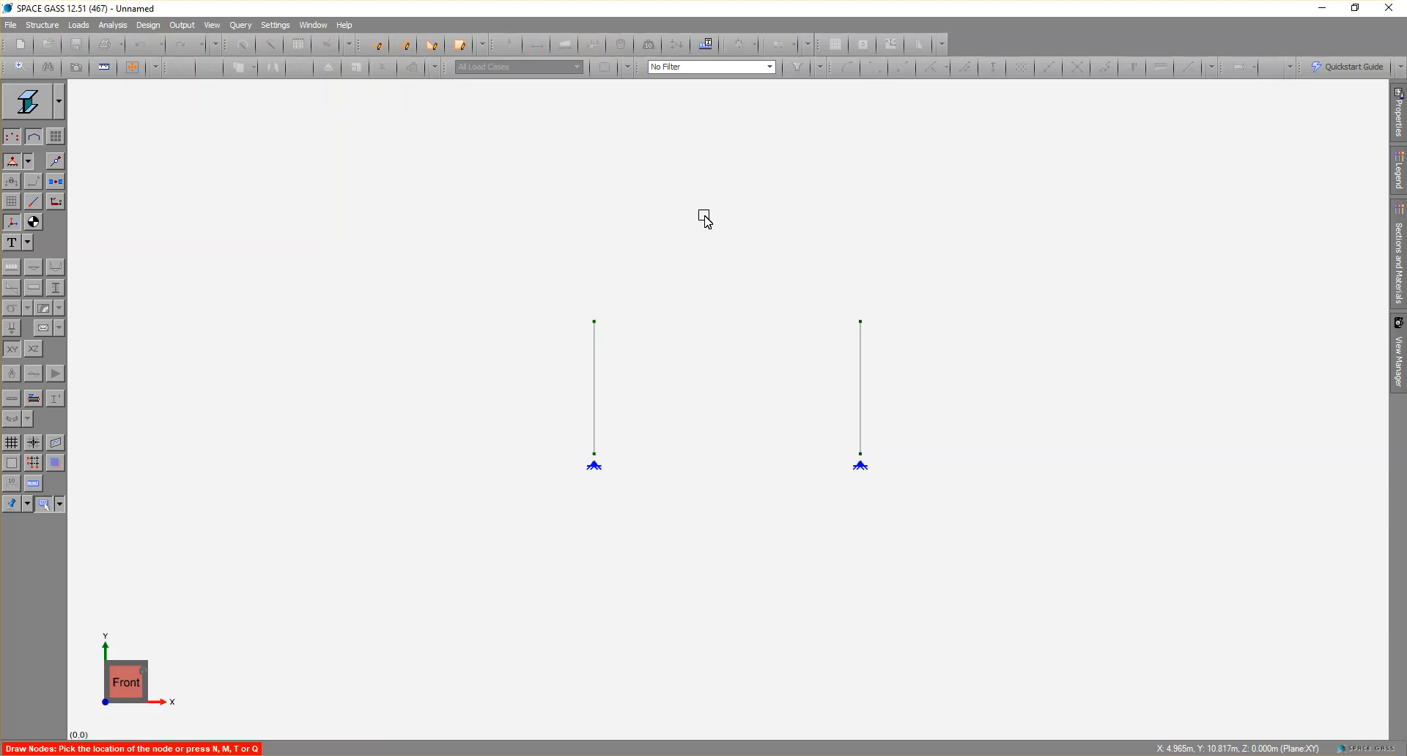
pyautogui.write('6,7,0')
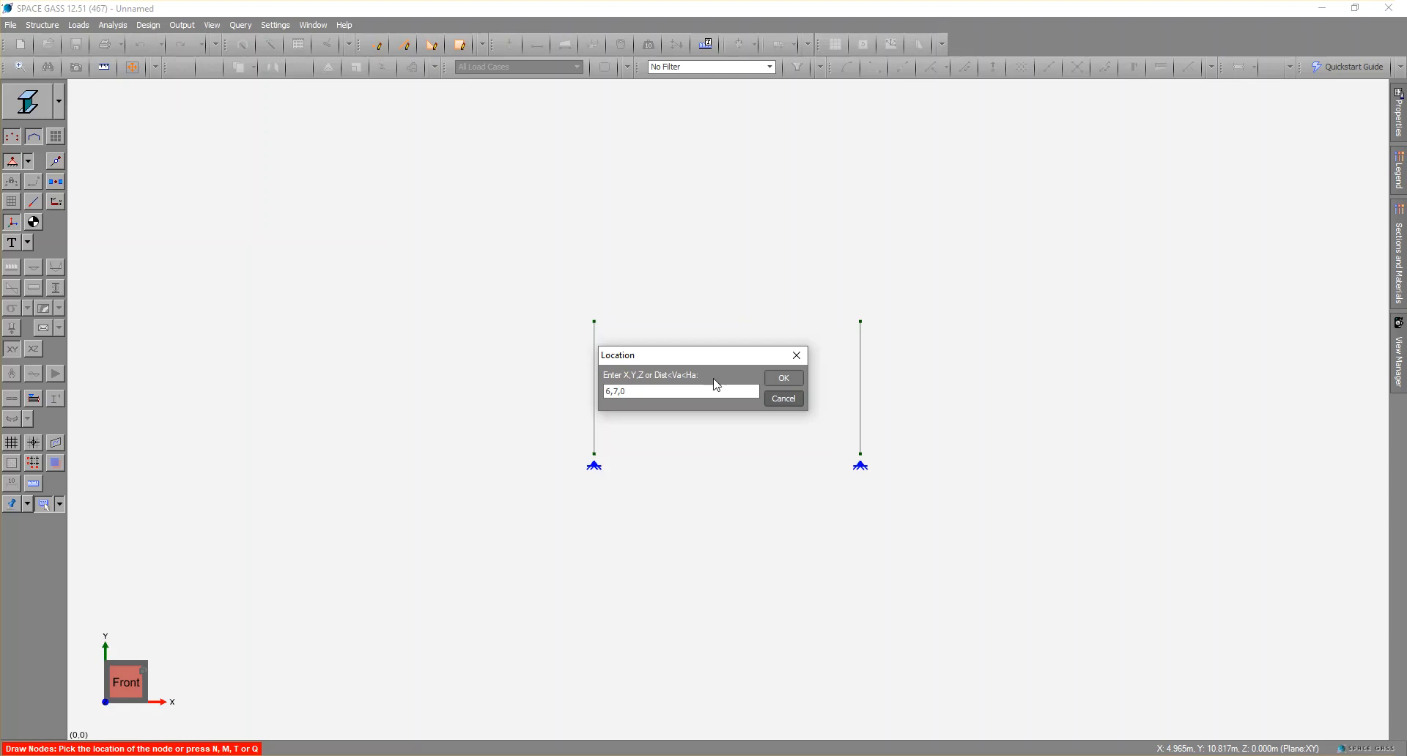
pyautogui.click(780, 380)
pyautogui.scroll(2, 744, 344)
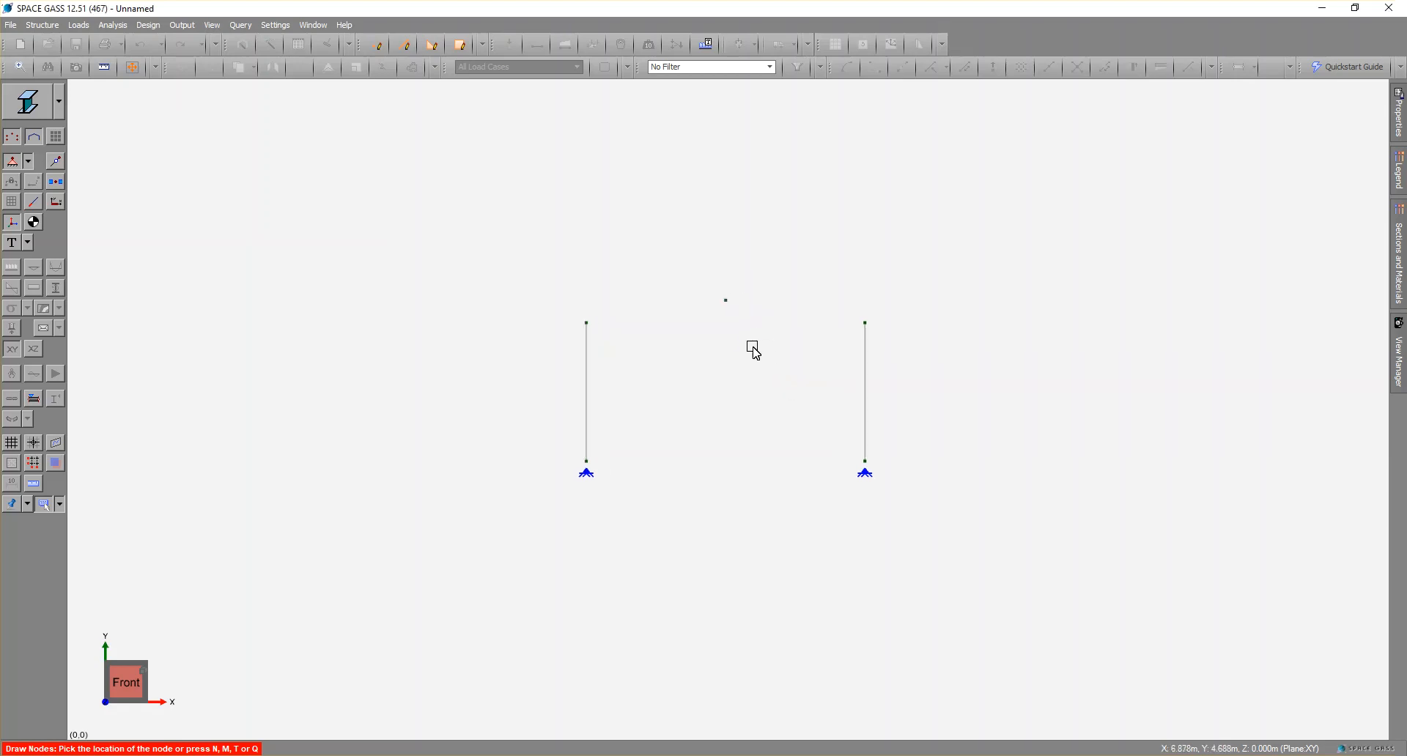
pyautogui.click(722, 299)
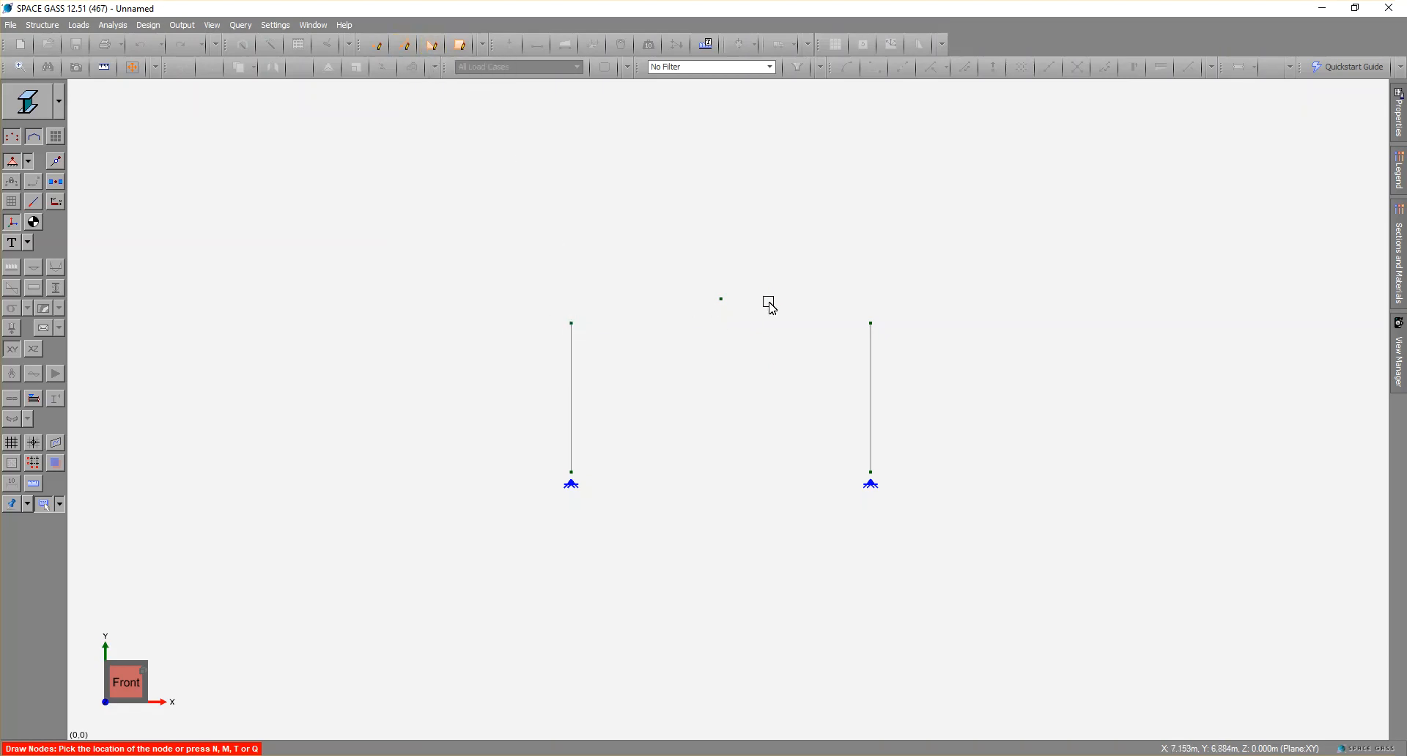
# Draw two sloping rafter members connecting the two column tops through the apex node.
pyautogui.click(408, 50)
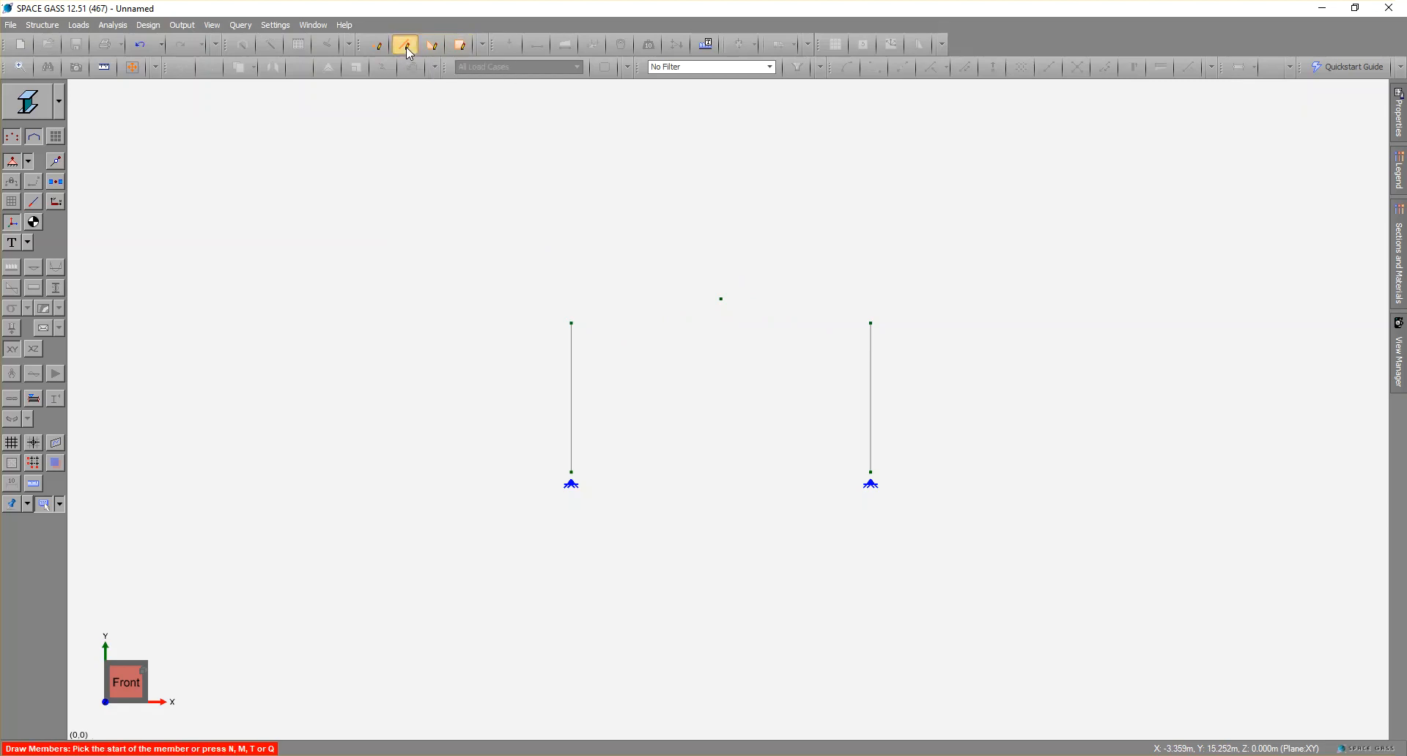
pyautogui.click(572, 323)
pyautogui.click(721, 298)
pyautogui.click(870, 323)
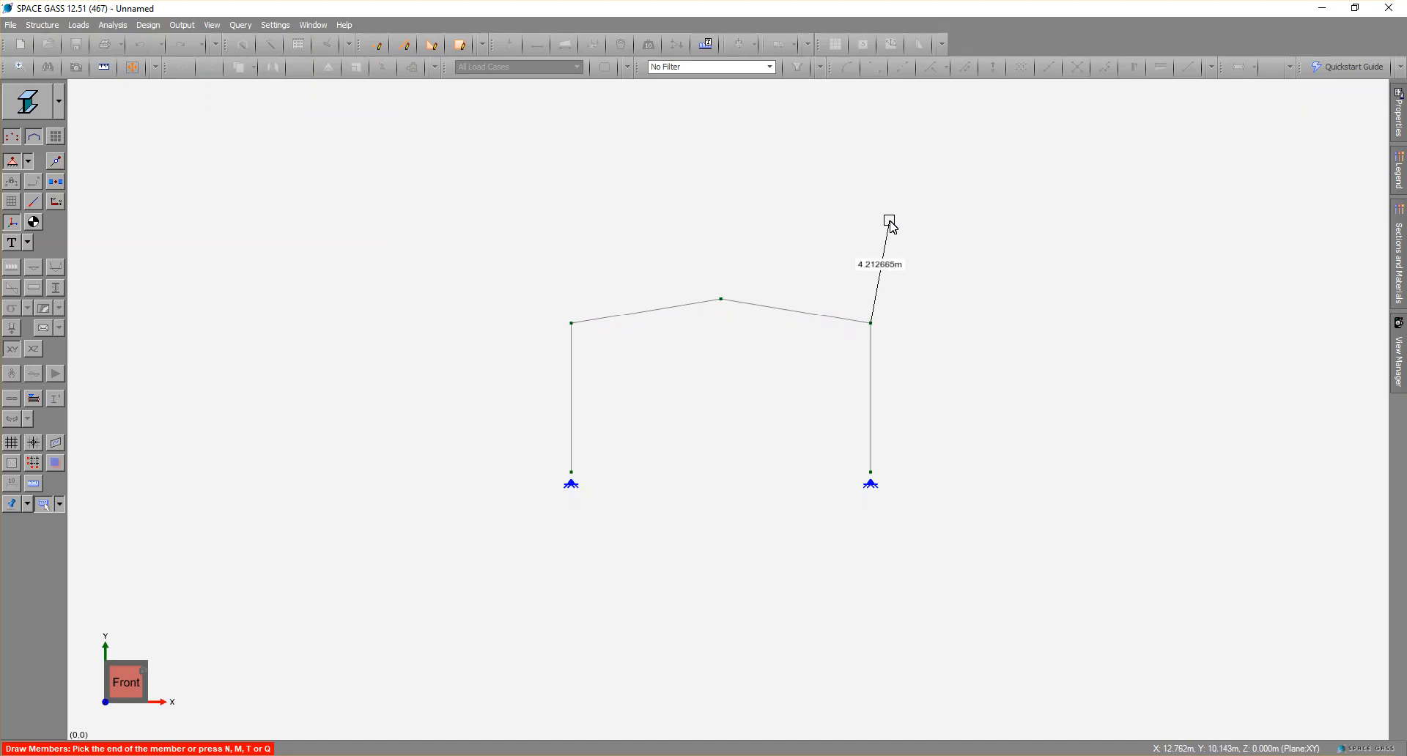
pyautogui.press('Escape')
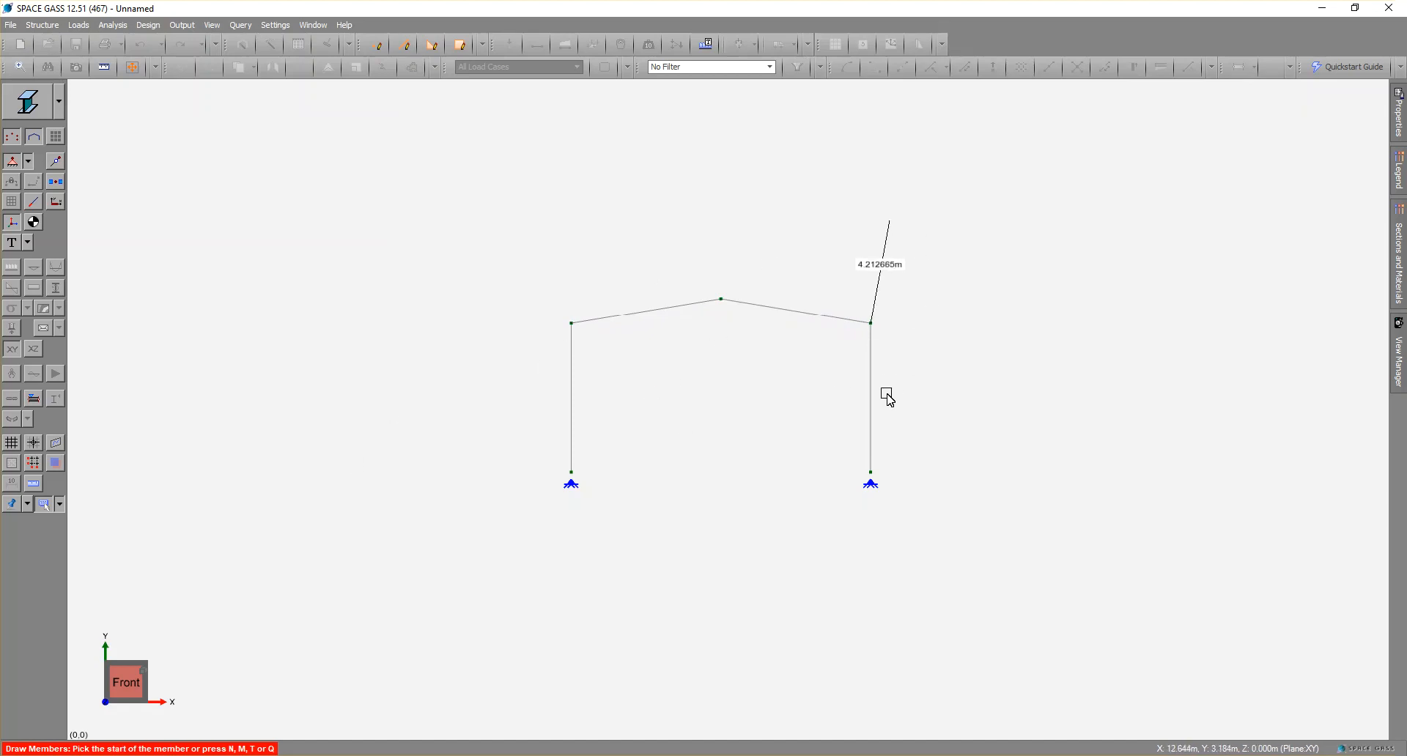
pyautogui.press('Escape')
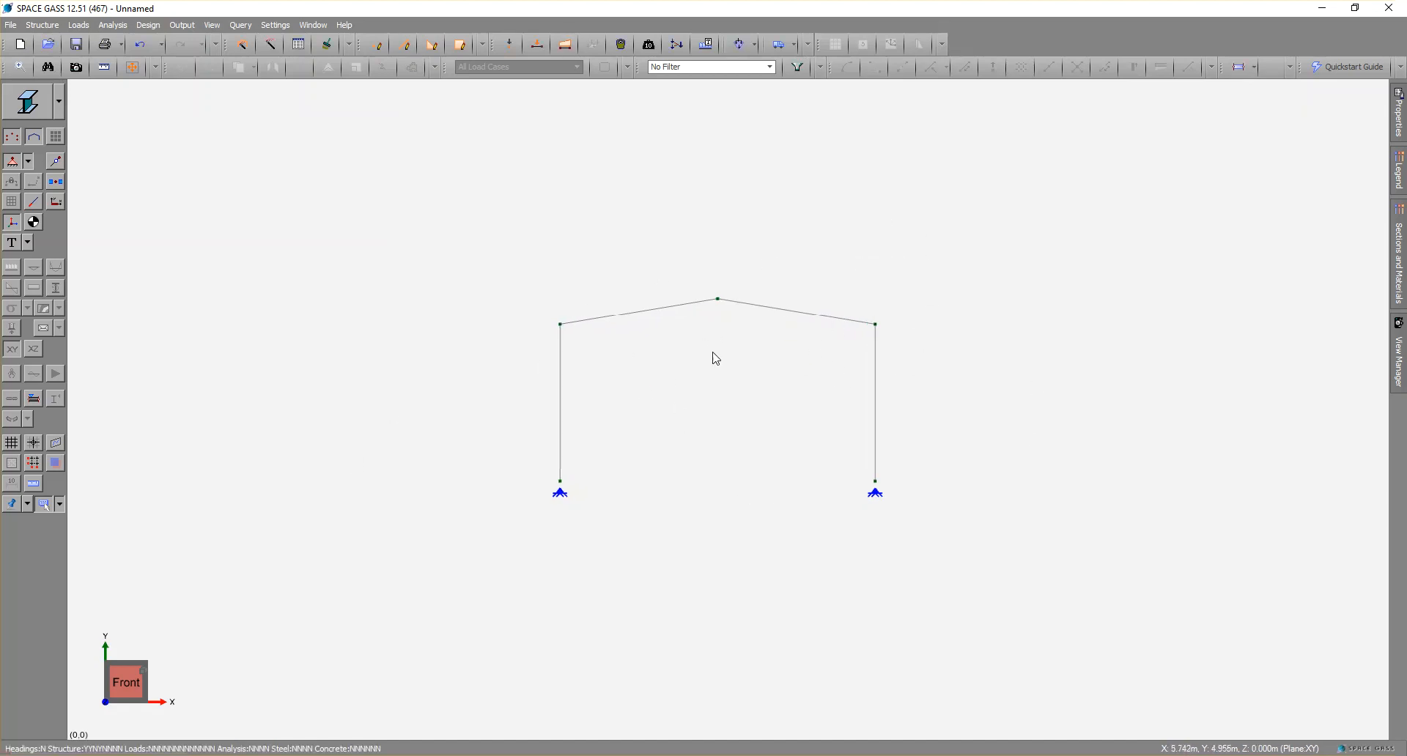
# Delete both sloping rafter members between the columns.
pyautogui.click(659, 318)
pyautogui.click(753, 305)
pyautogui.press('Delete')
pyautogui.click(737, 439)
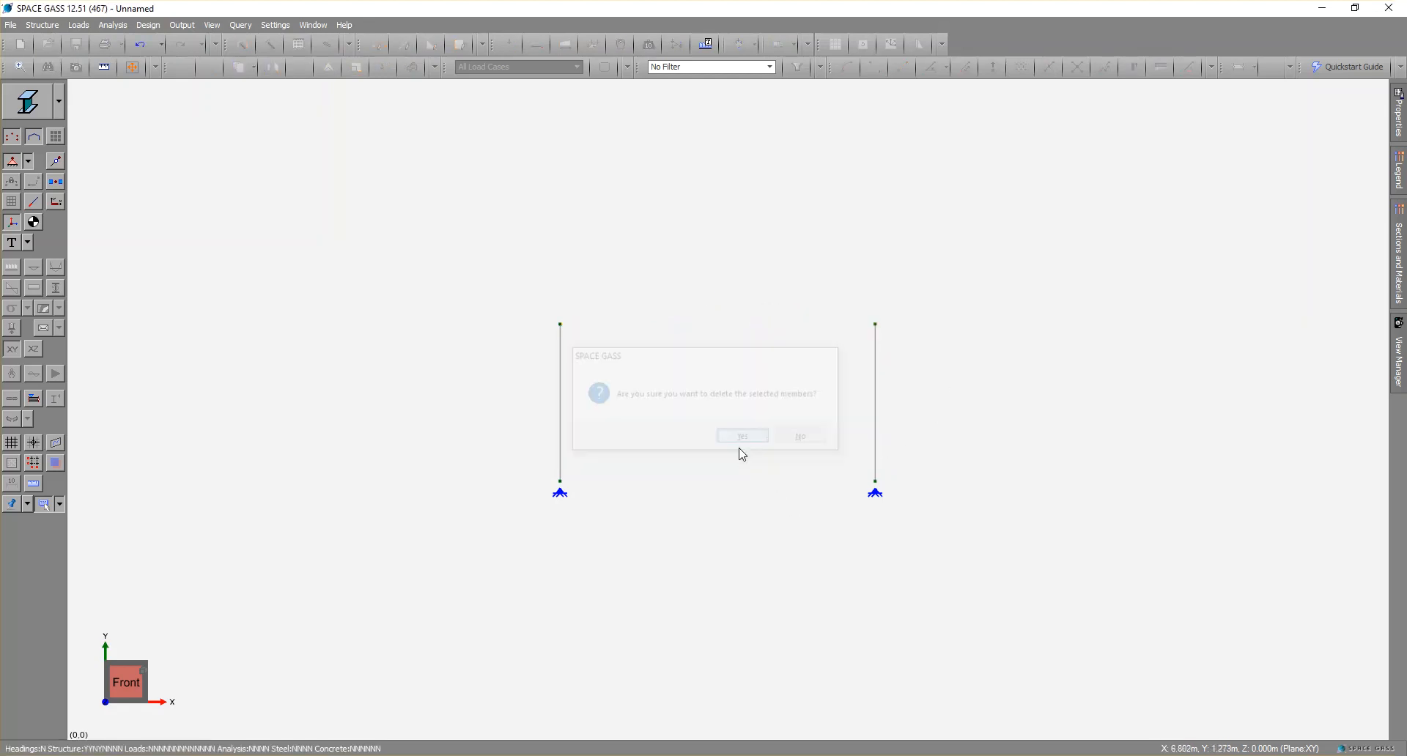
# Draw a horizontal beam member from the top of the first column to the top of the second column.
pyautogui.click(408, 45)
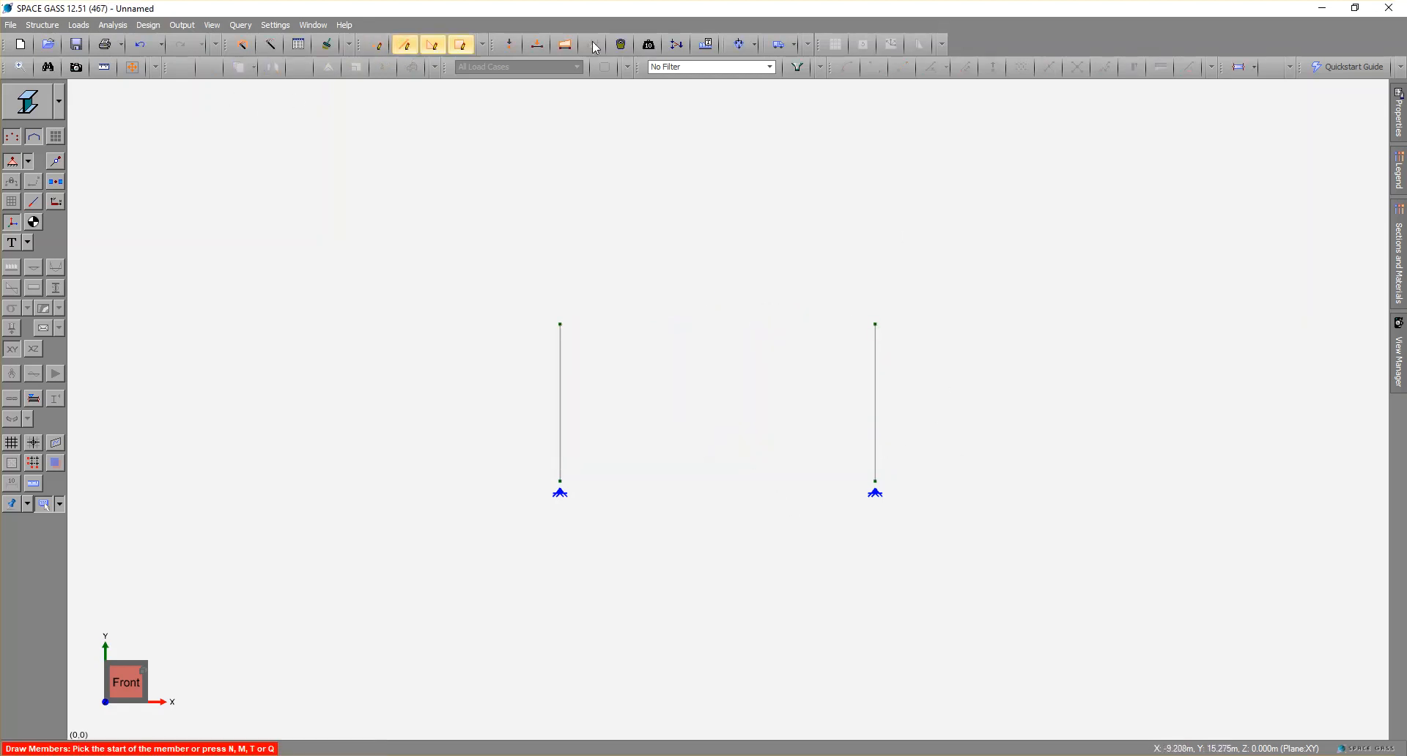
pyautogui.click(564, 324)
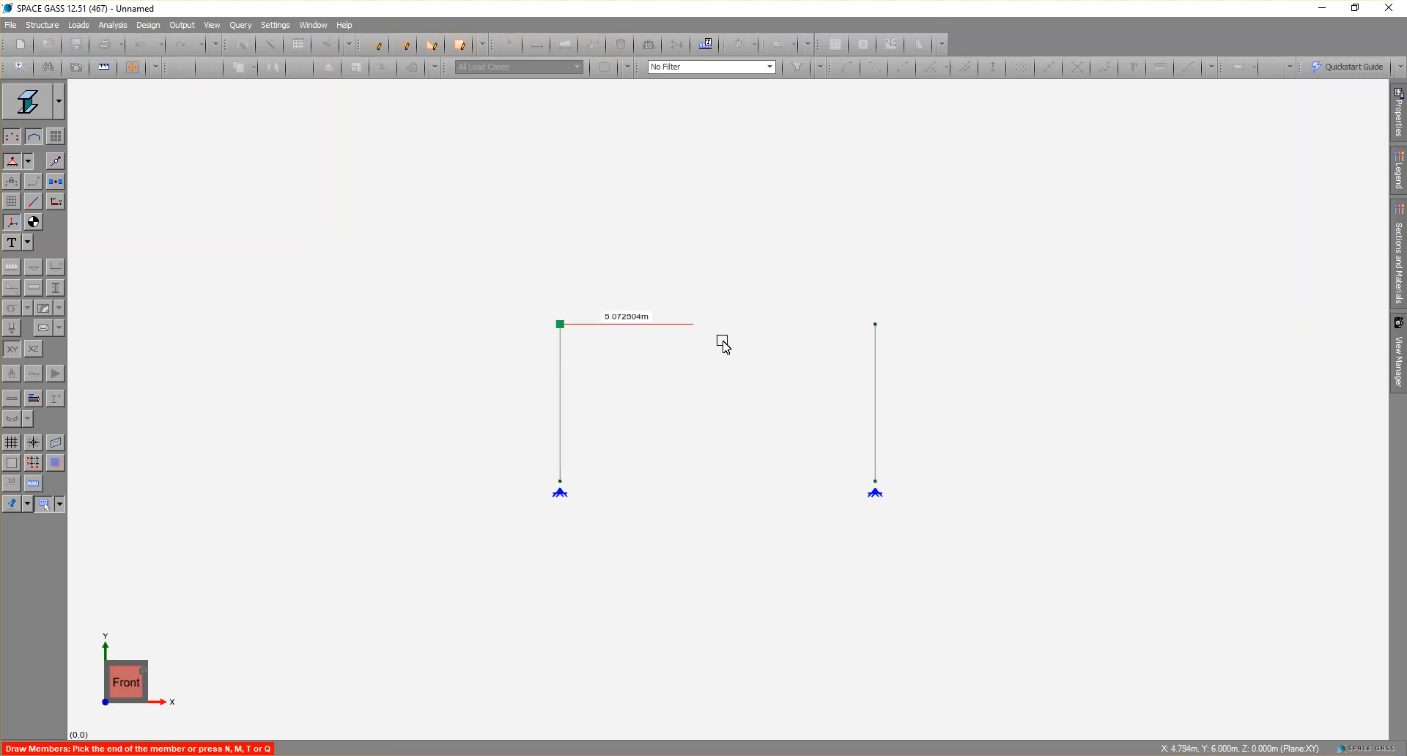
pyautogui.click(876, 323)
pyautogui.press('Escape')
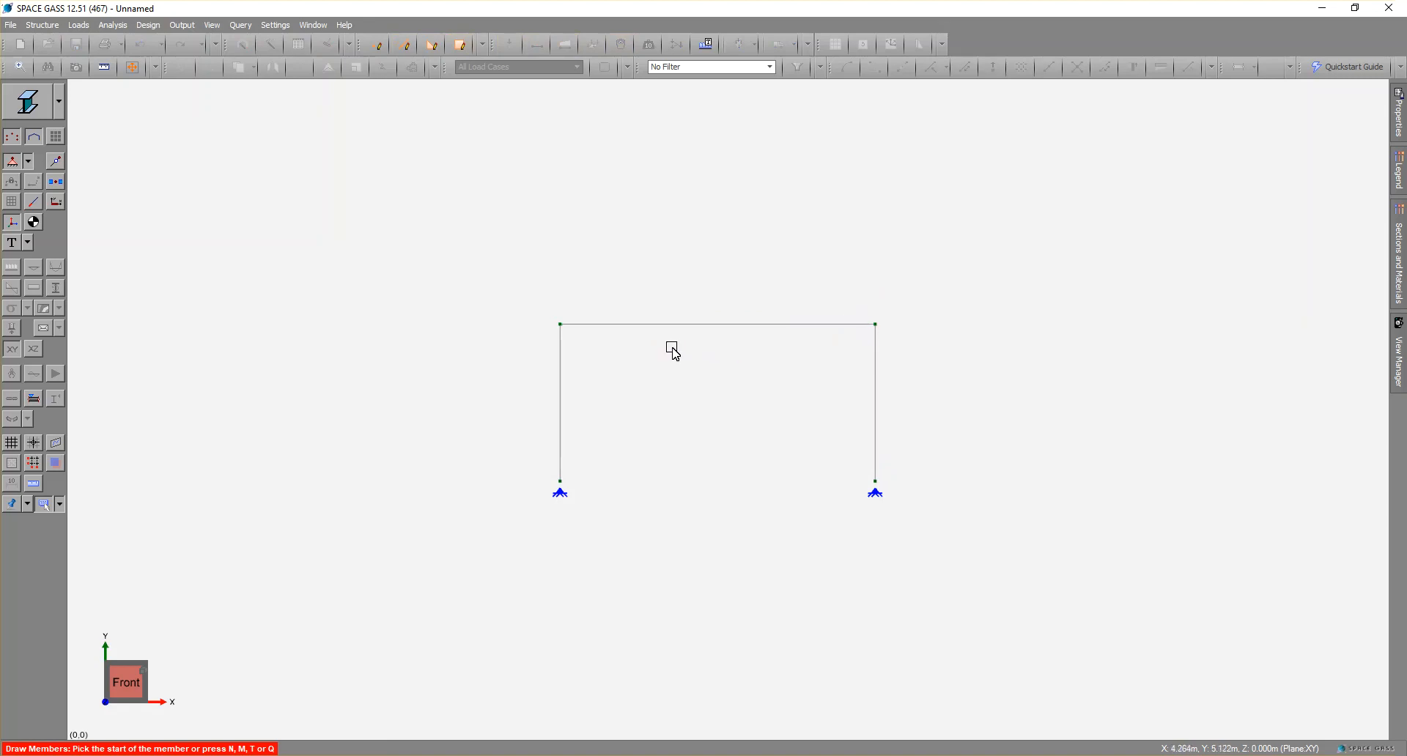
# Subdivide the horizontal beam by inserting one equally spaced node at its midpoint.
pyautogui.press('Escape')
pyautogui.rightClick(693, 326)
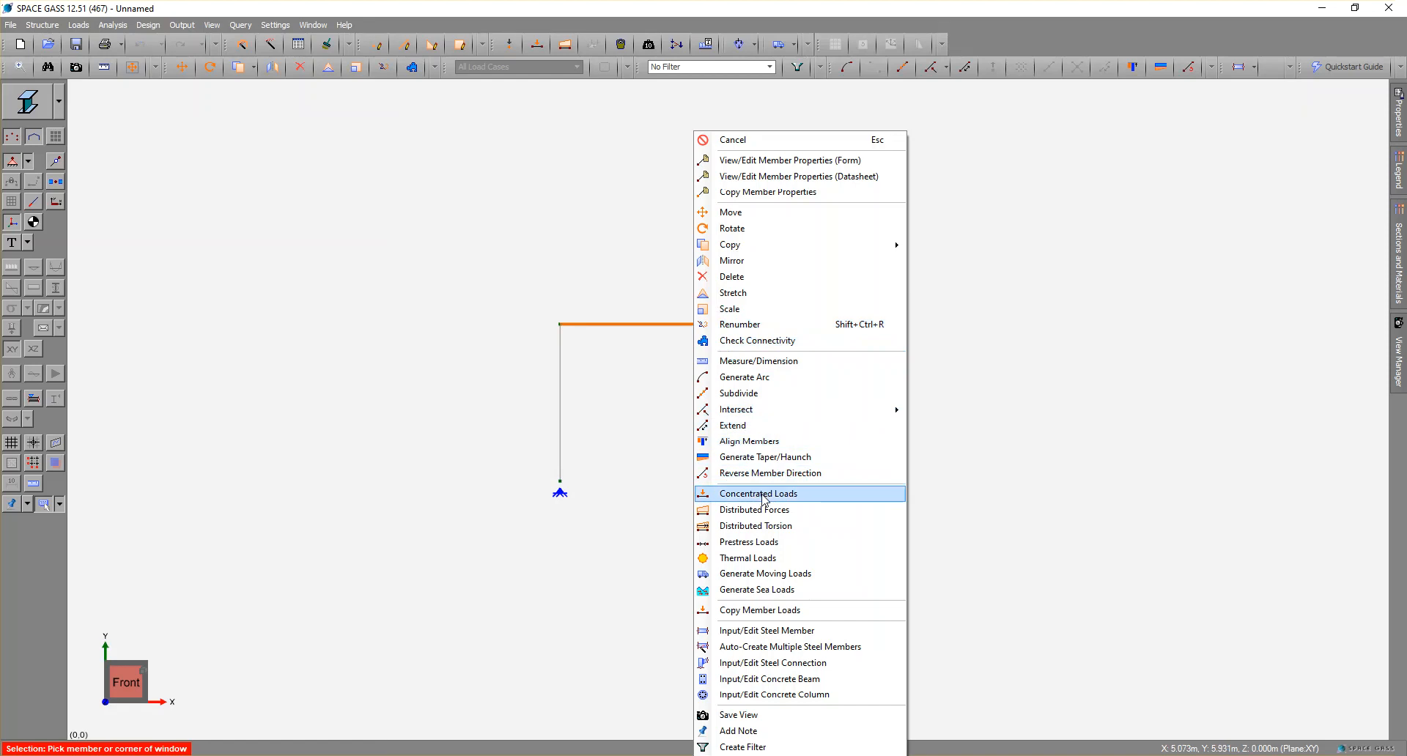
pyautogui.click(739, 393)
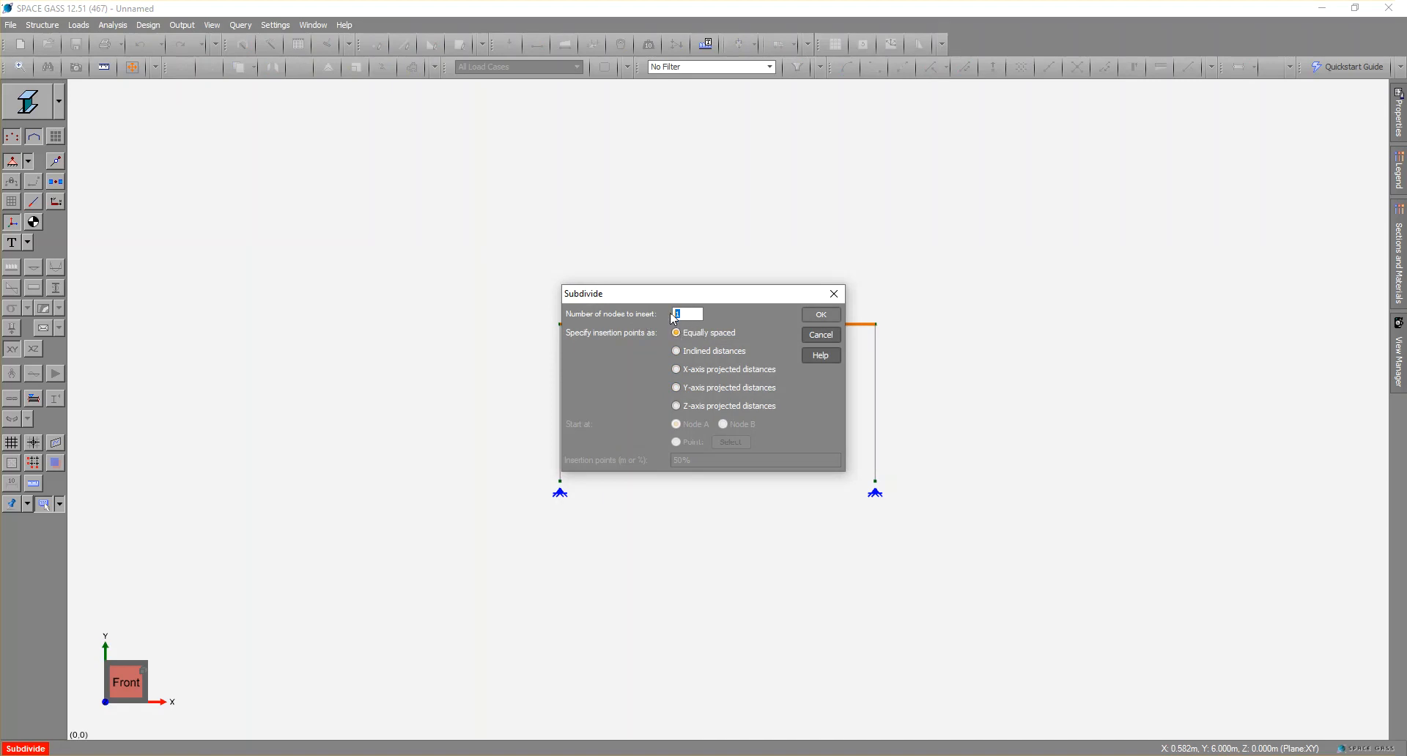
pyautogui.click(822, 314)
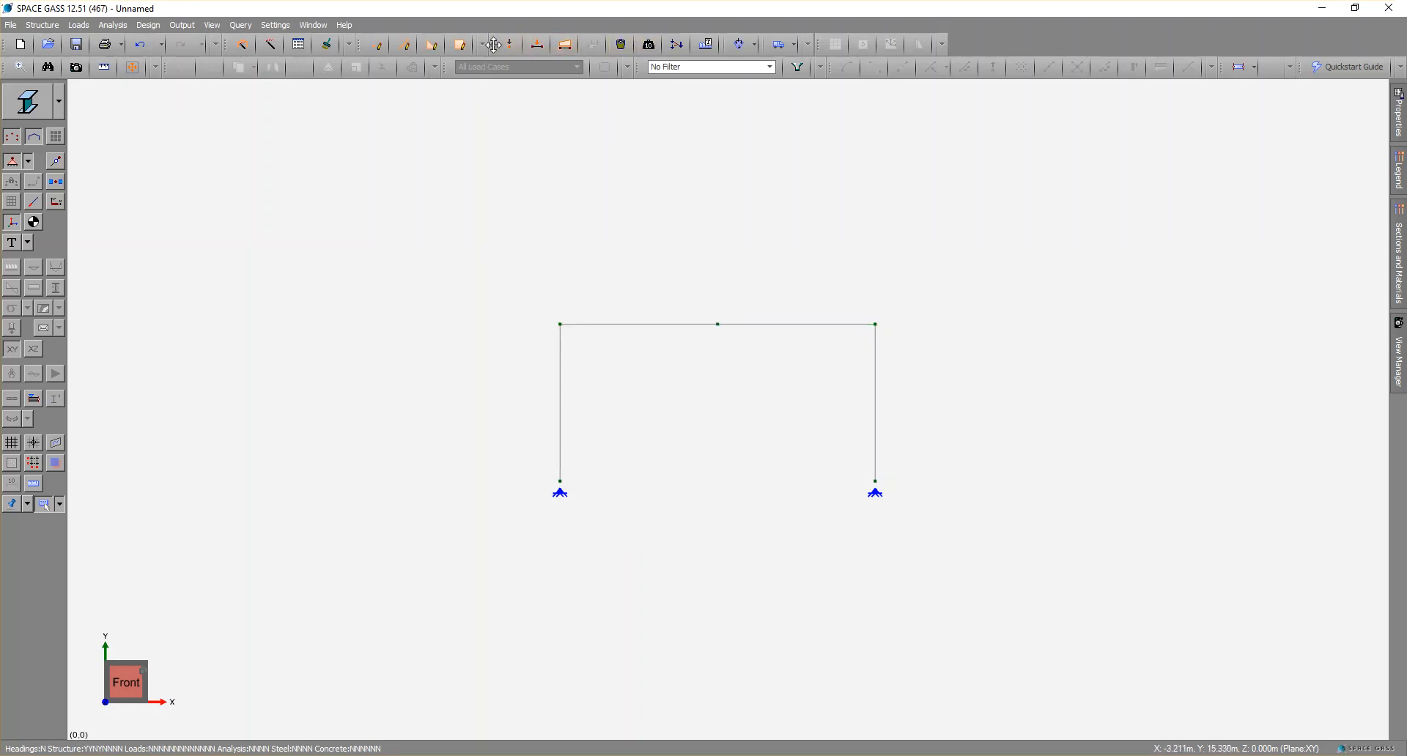
# Draw a 1 m vertical member upward from the beam's midpoint node.
pyautogui.click(405, 45)
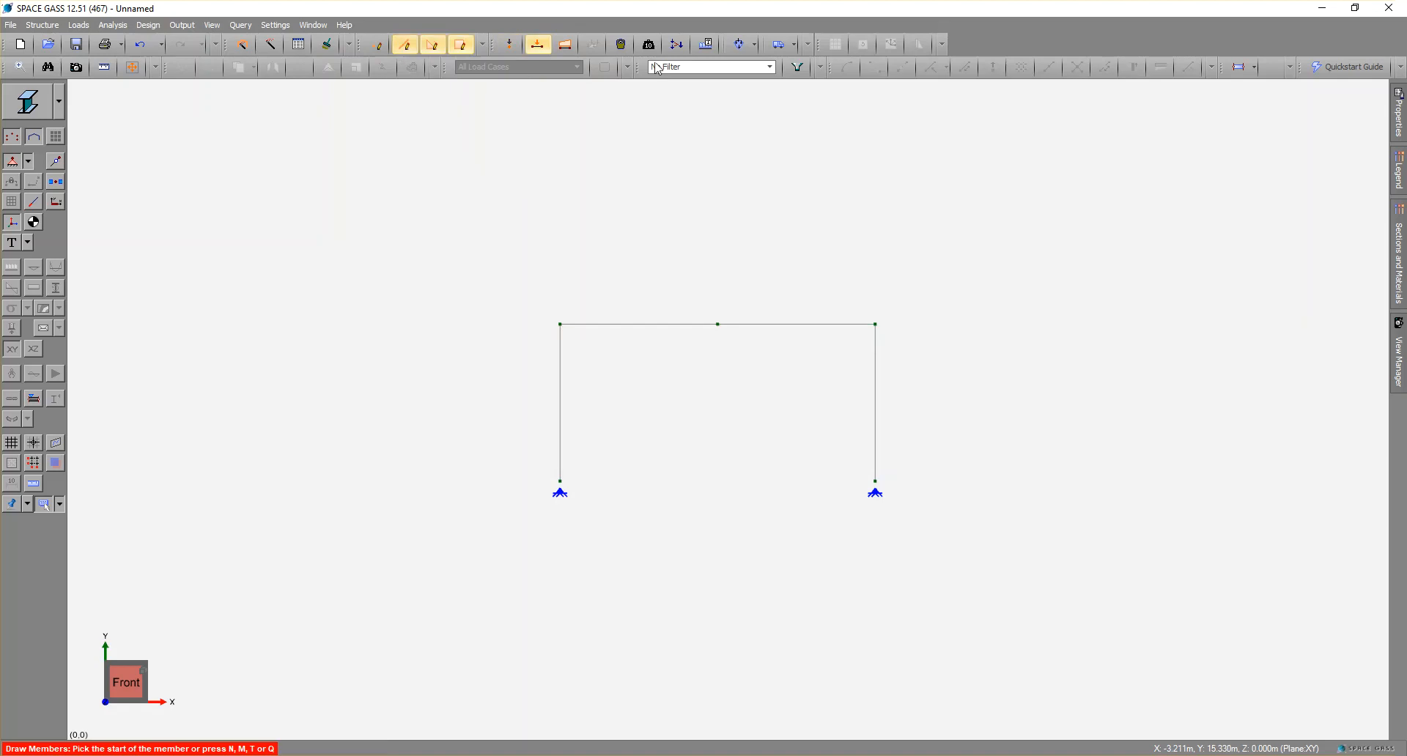
pyautogui.click(718, 324)
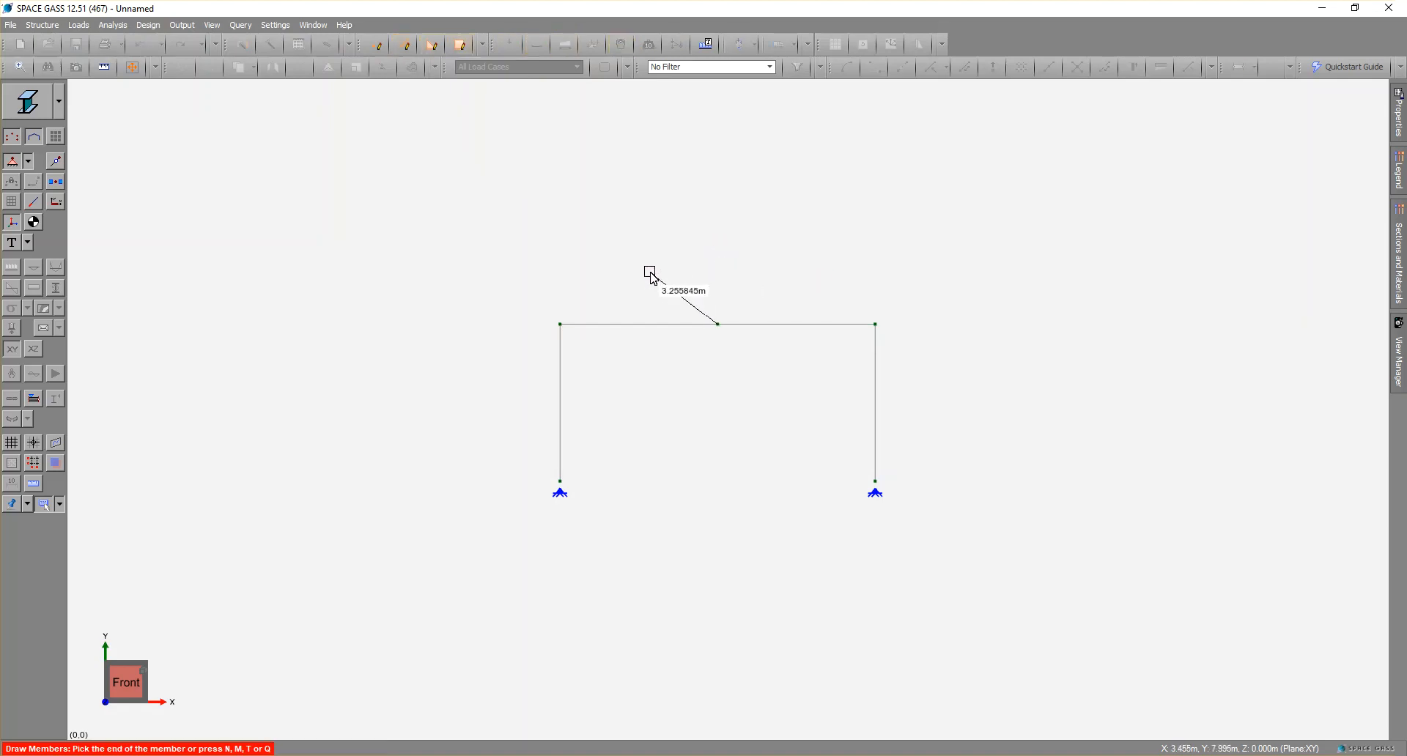
pyautogui.click(720, 262)
pyautogui.write('1')
pyautogui.click(754, 378)
pyautogui.press('Escape')
pyautogui.press('Escape')
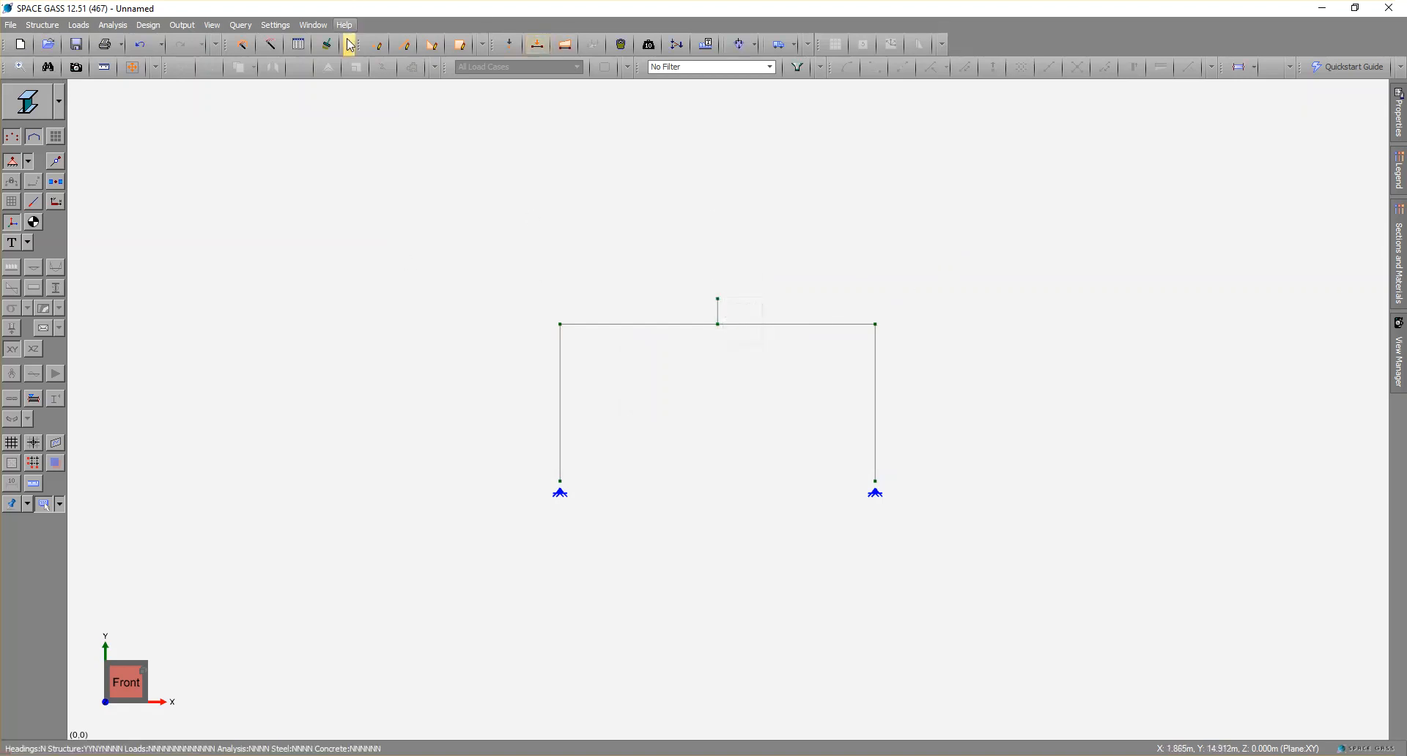
# Draw two sloping rafters from the first column top through the vertical member's upper node to the second column top.
pyautogui.click(407, 44)
pyautogui.click(563, 323)
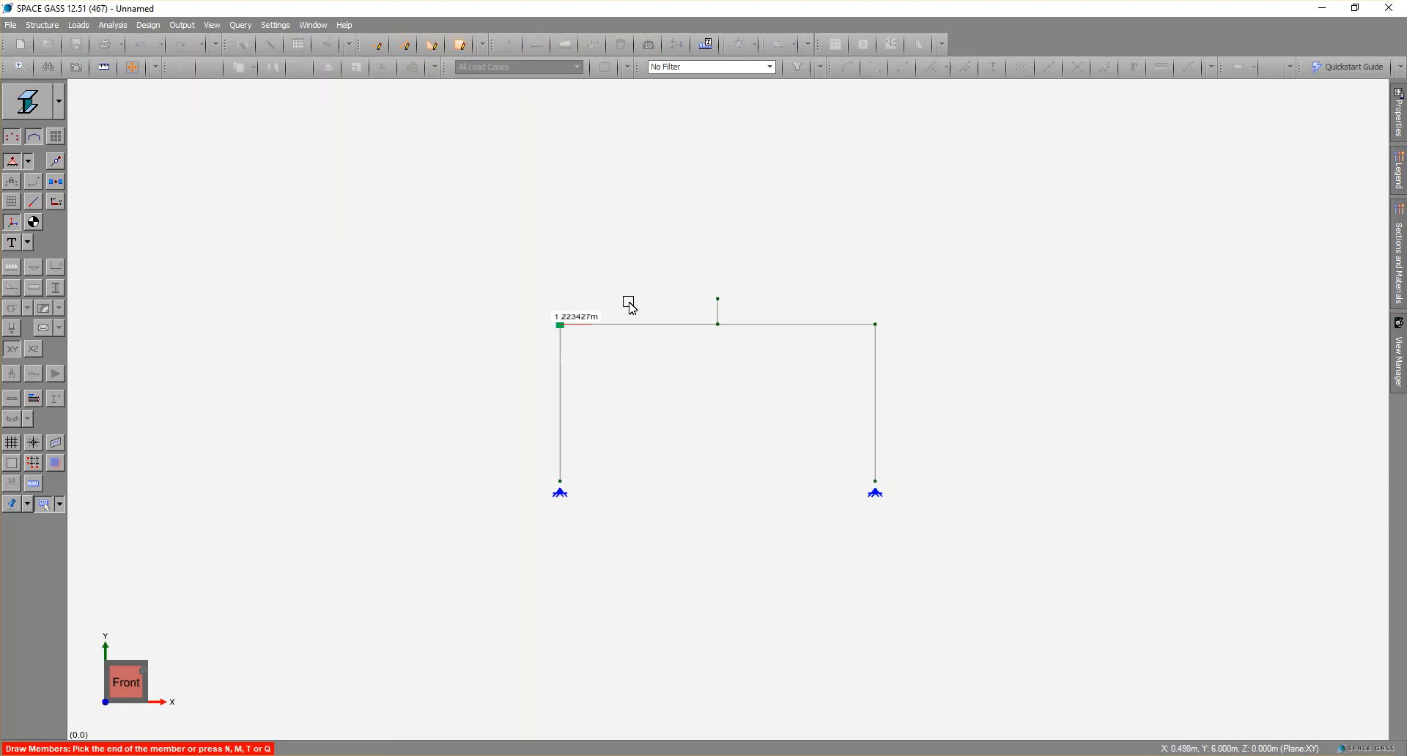
pyautogui.click(718, 299)
pyautogui.click(876, 324)
pyautogui.press('Escape')
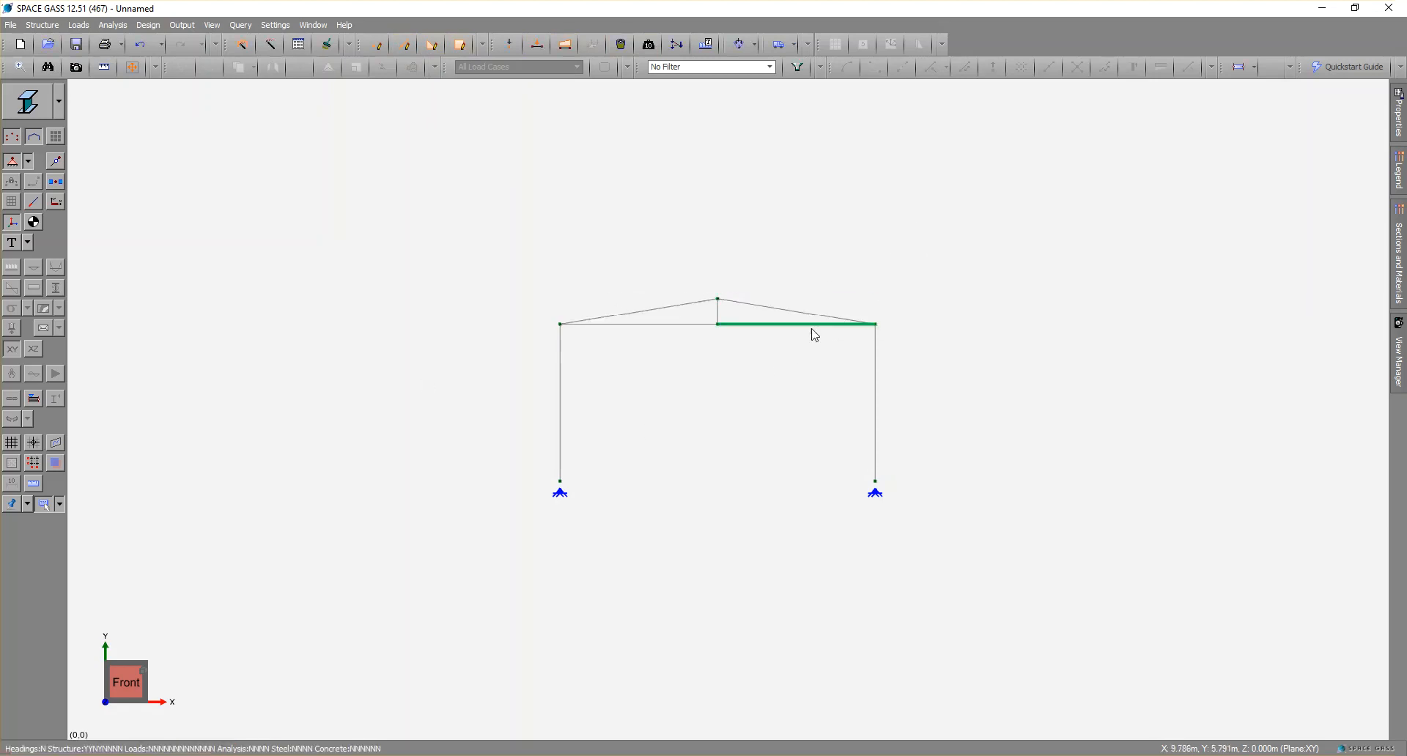
# Delete both horizontal beam segments and the short vertical member beneath the apex.
pyautogui.click(737, 314)
pyautogui.click(708, 343)
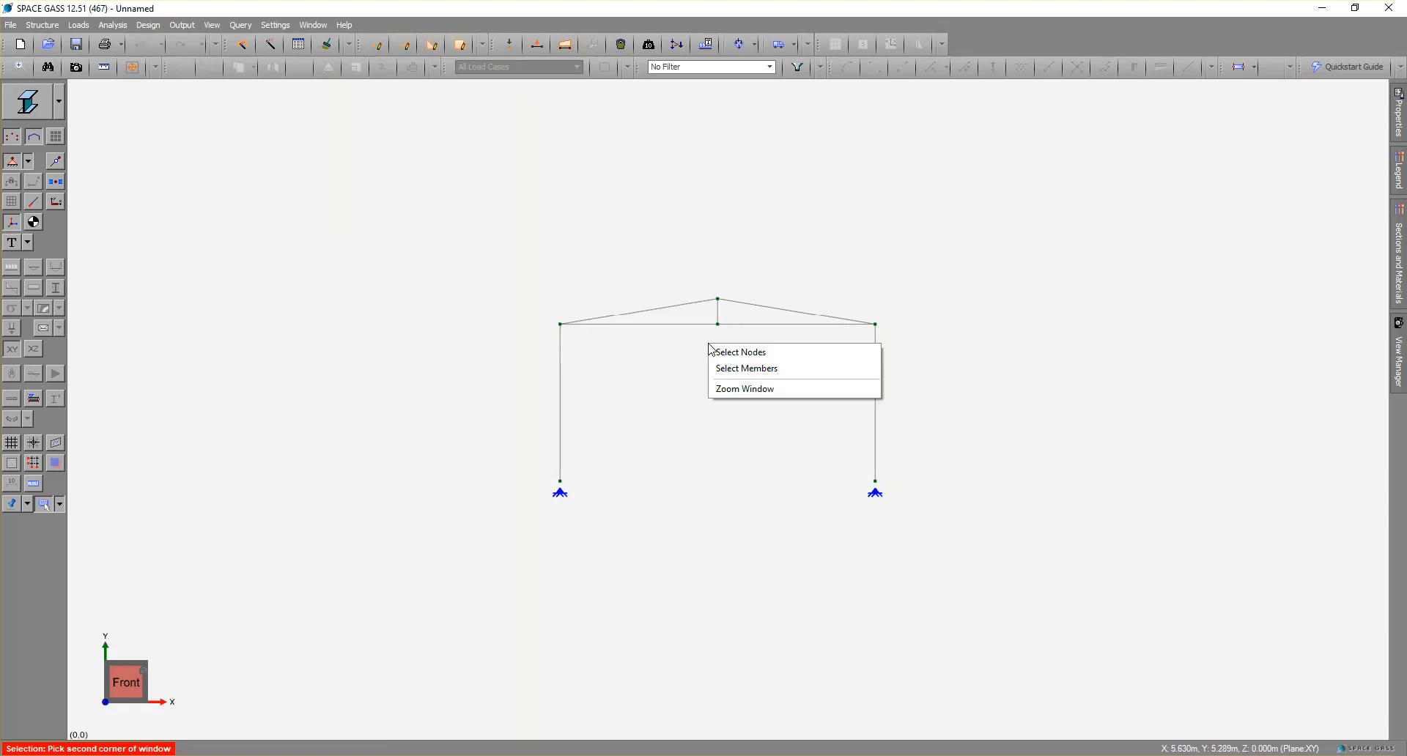
pyautogui.click(714, 368)
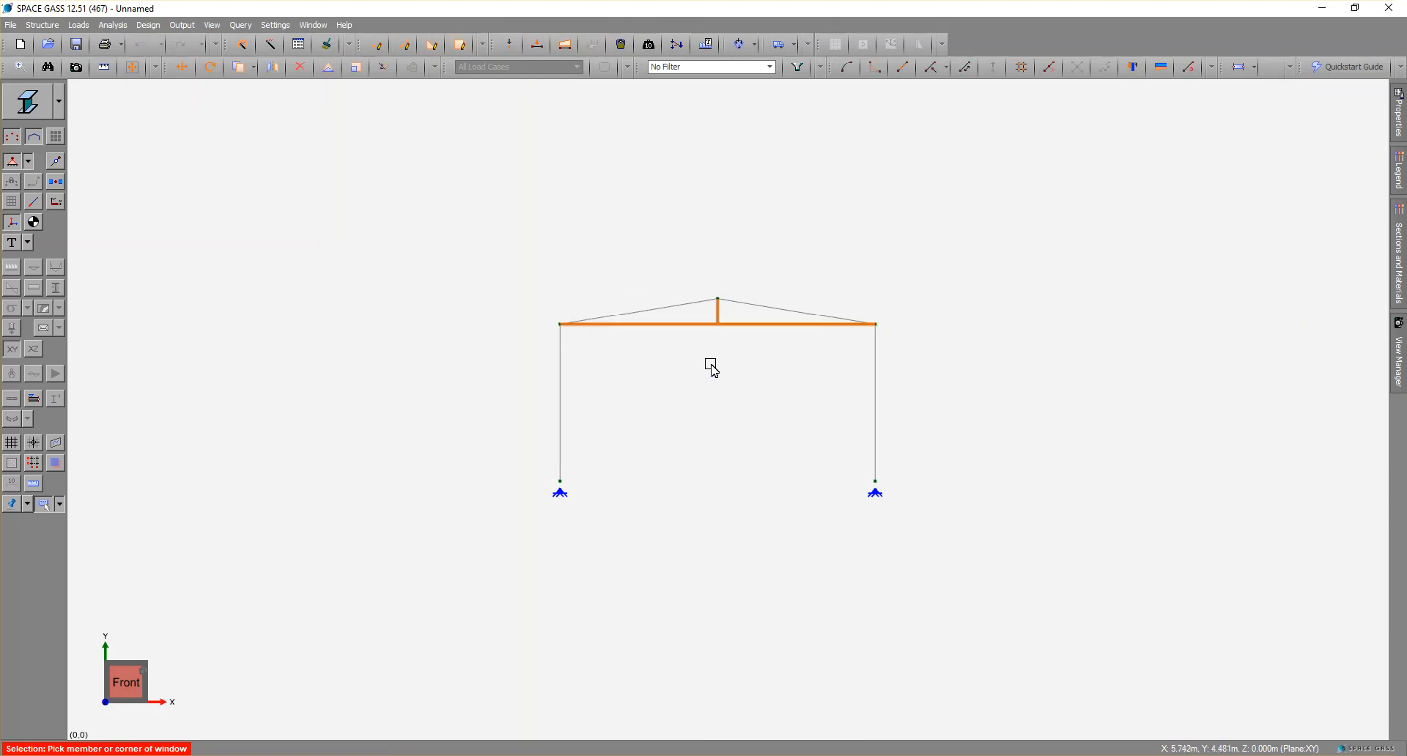
pyautogui.press('Delete')
pyautogui.click(740, 437)
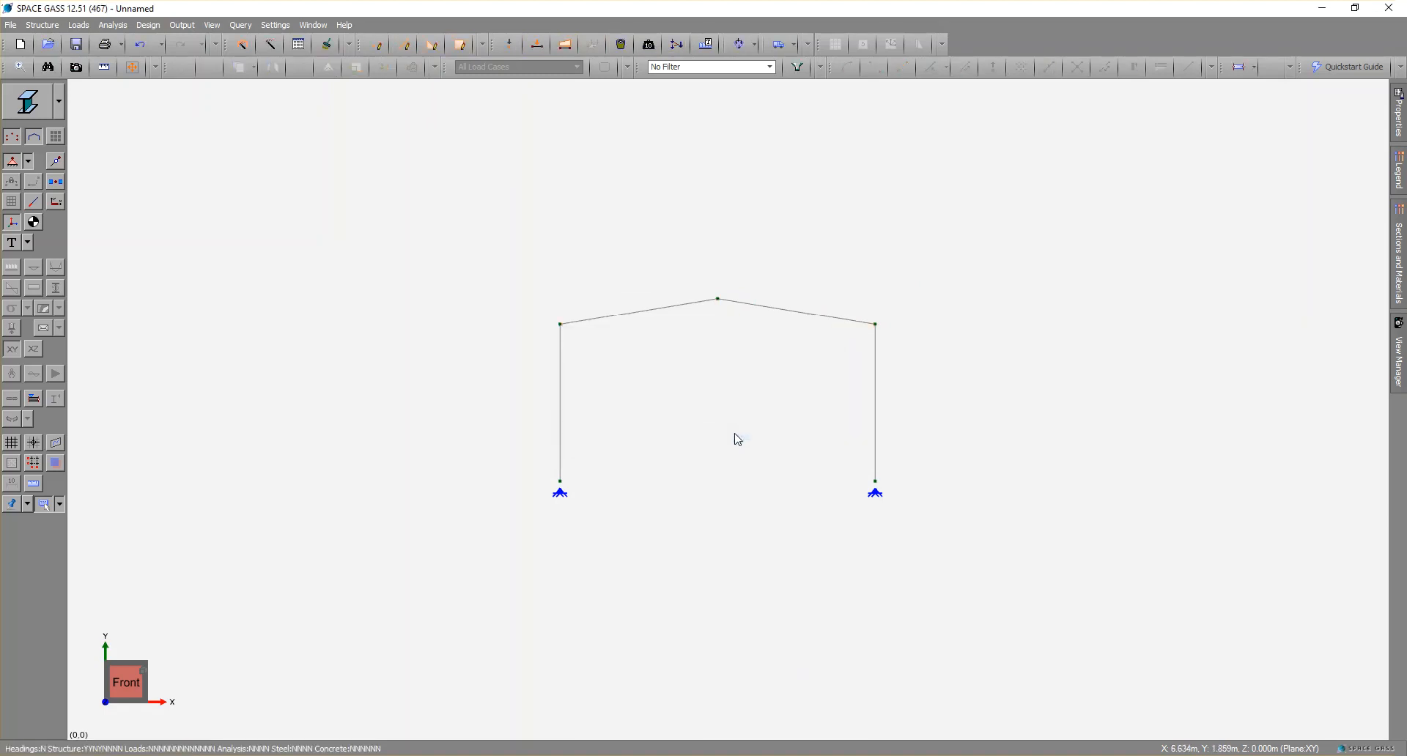
pyautogui.moveTo(709, 439); pyautogui.dragTo(762, 487, button='middle')
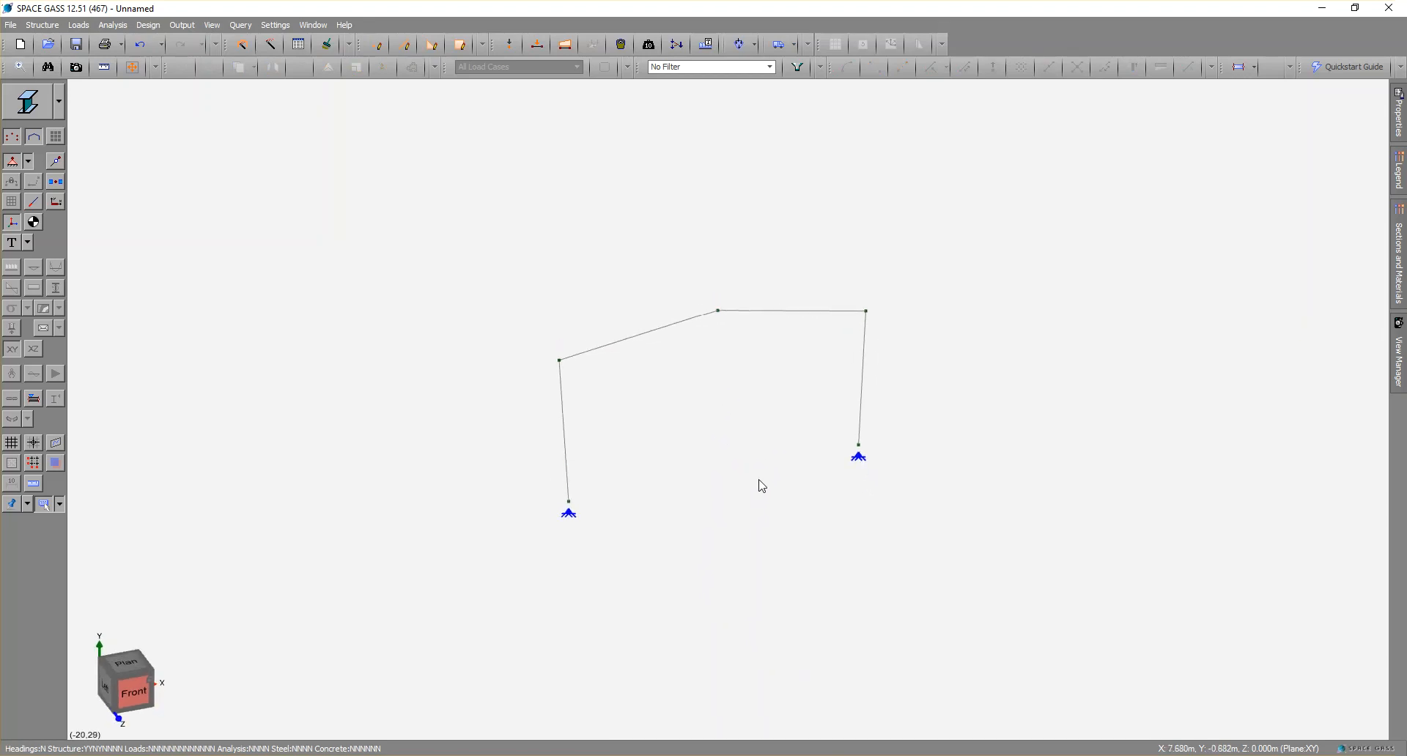